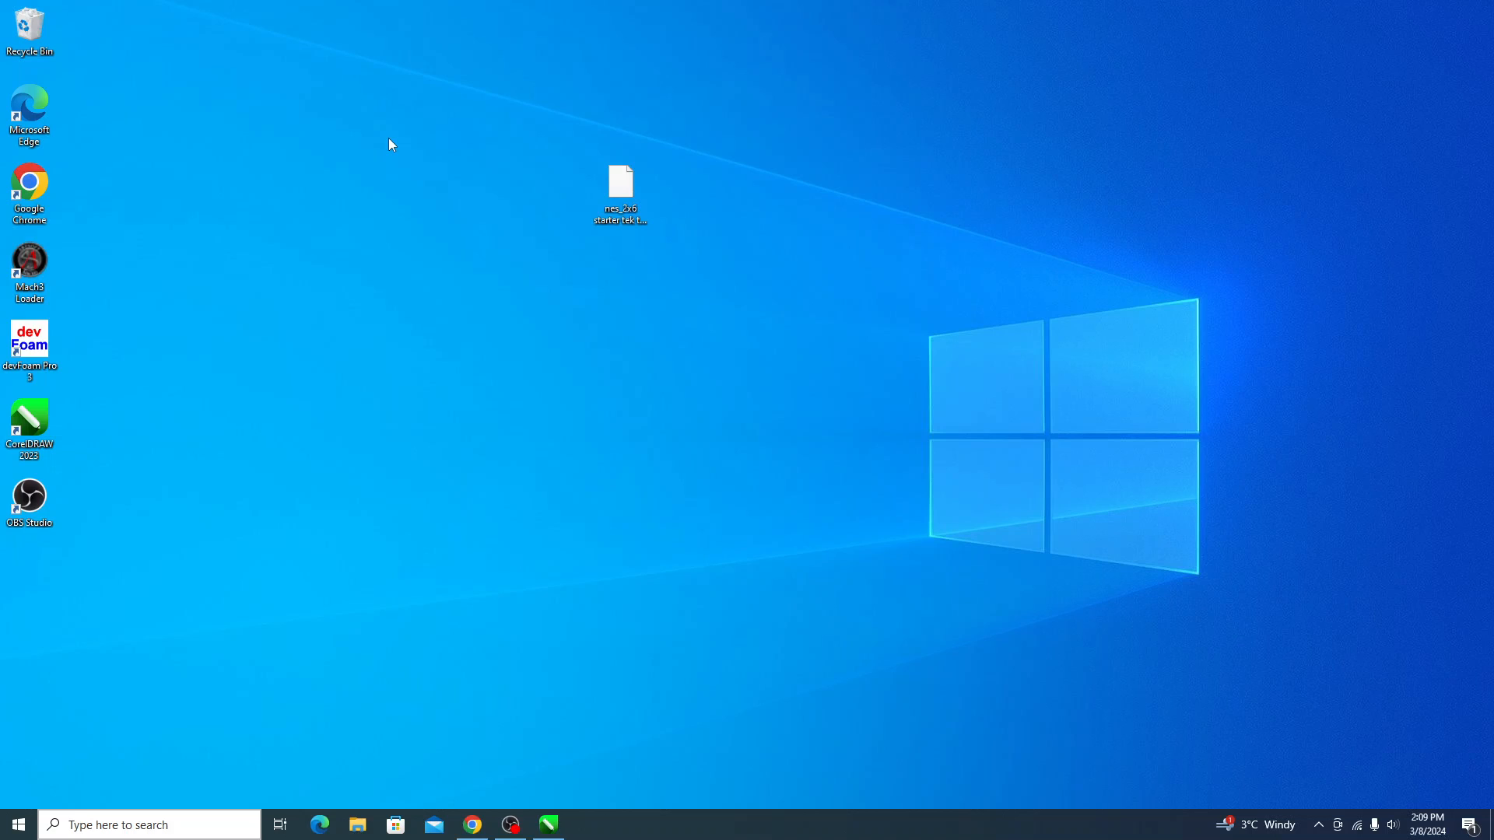
# Switch to CorelDRAW and open "nes_2x6 starter tek taraf yep yeni .plt" from the Desktop with the default HPGL options.
pyautogui.click(550, 829)
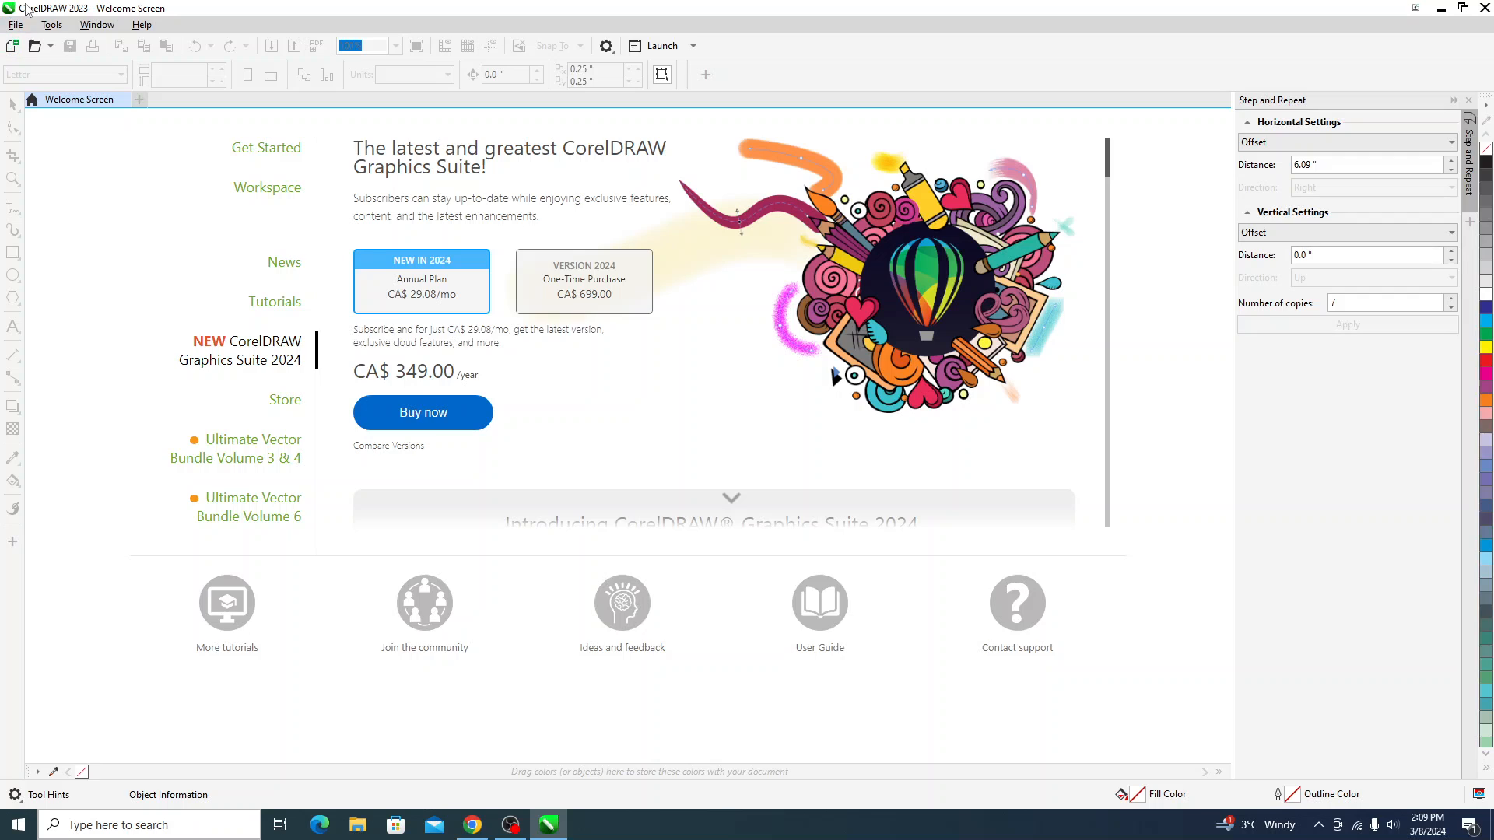
pyautogui.click(16, 27)
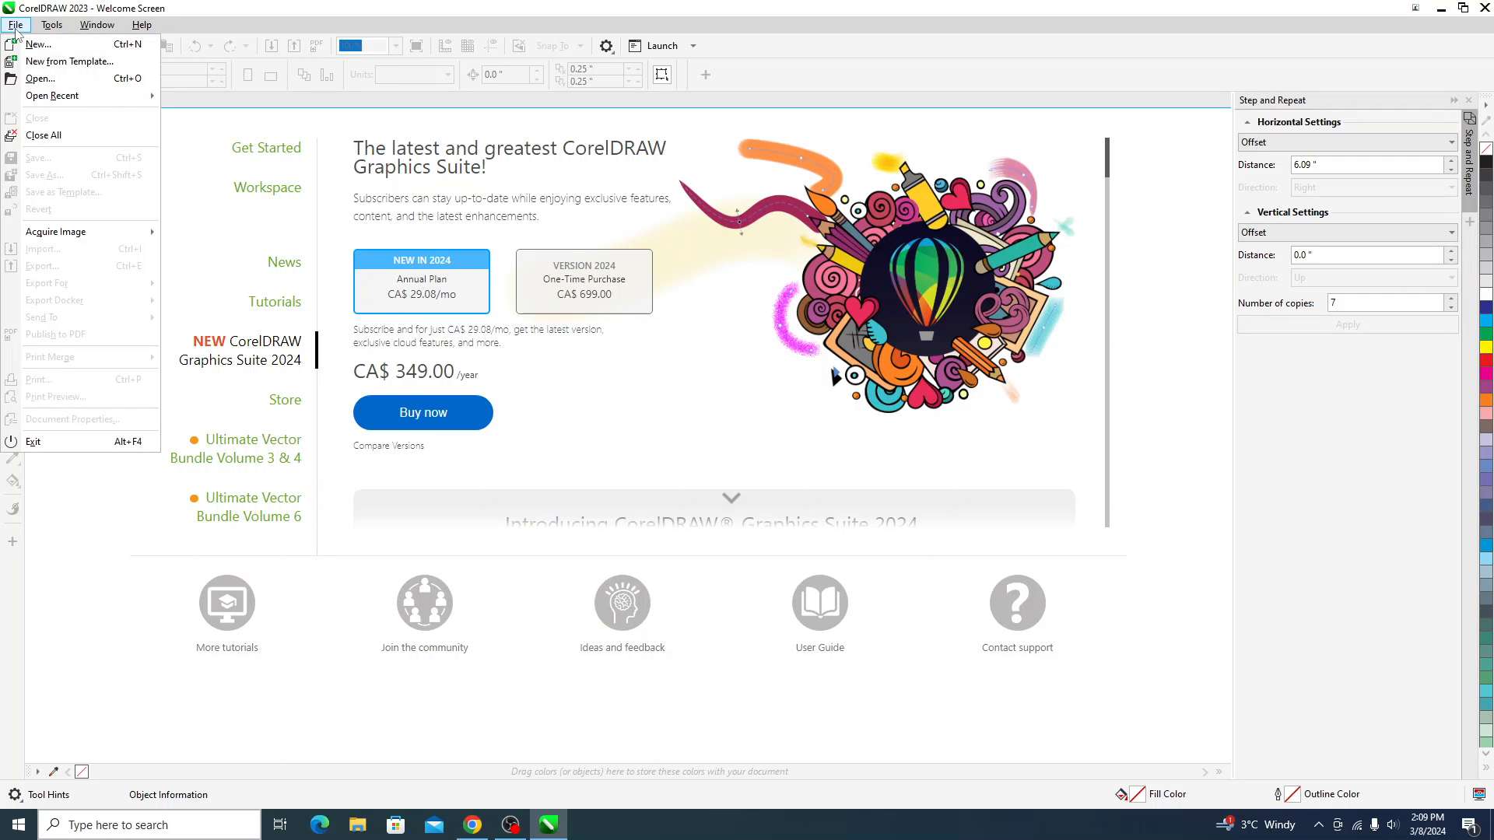
pyautogui.click(33, 81)
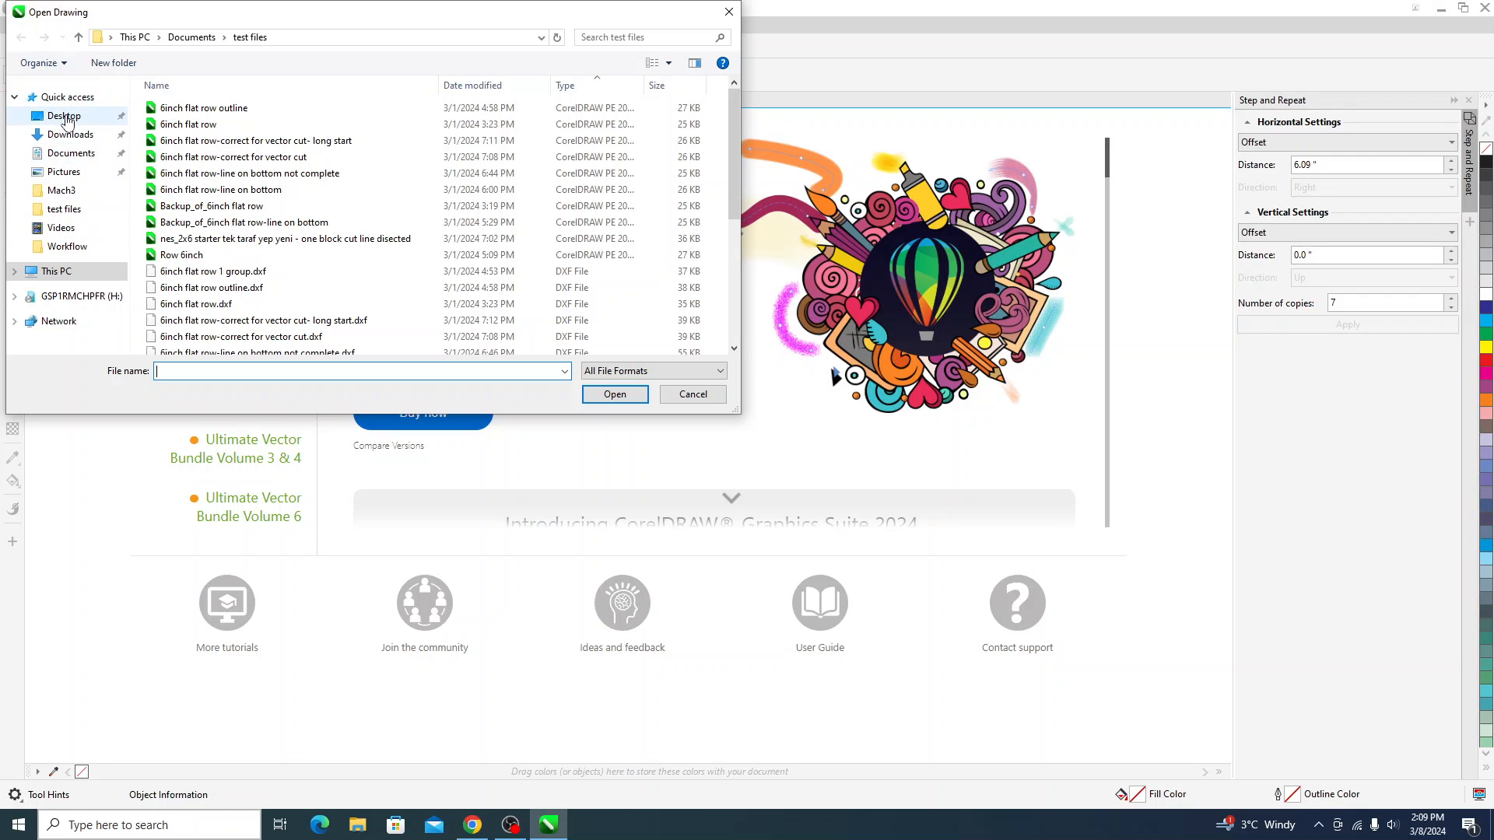
pyautogui.click(66, 119)
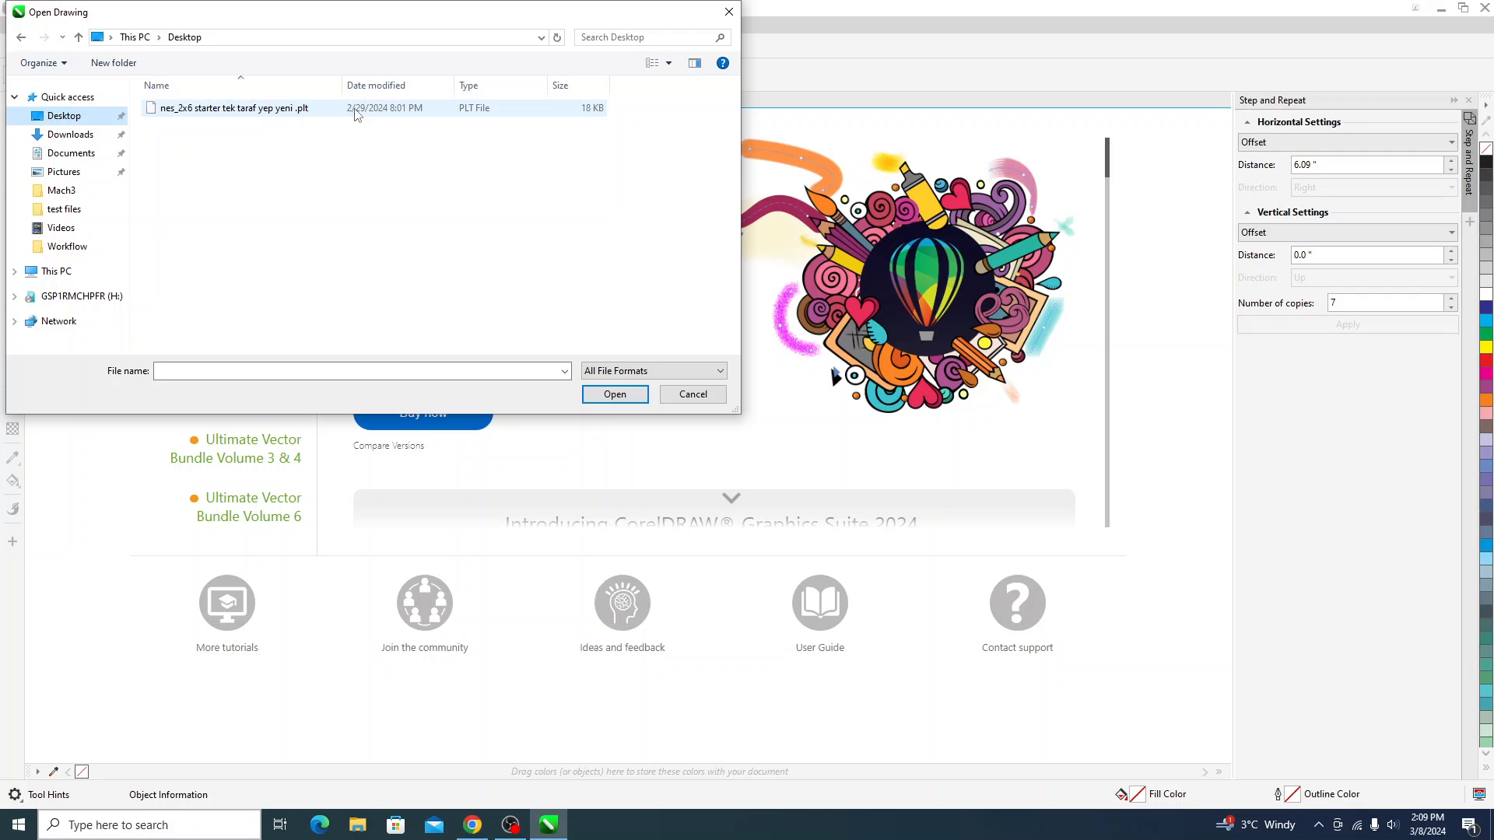
pyautogui.doubleClick(218, 109)
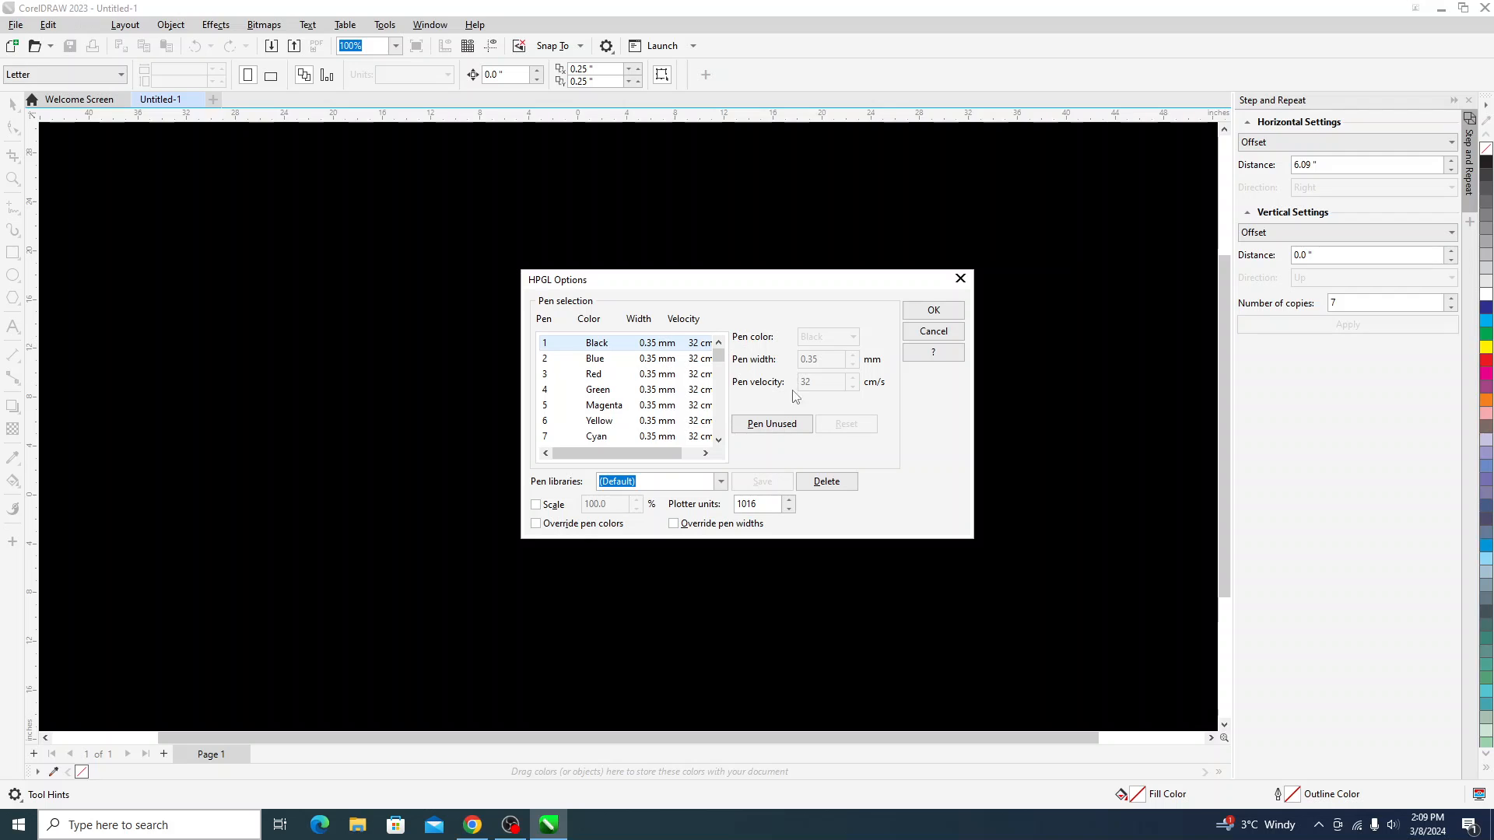
pyautogui.click(934, 310)
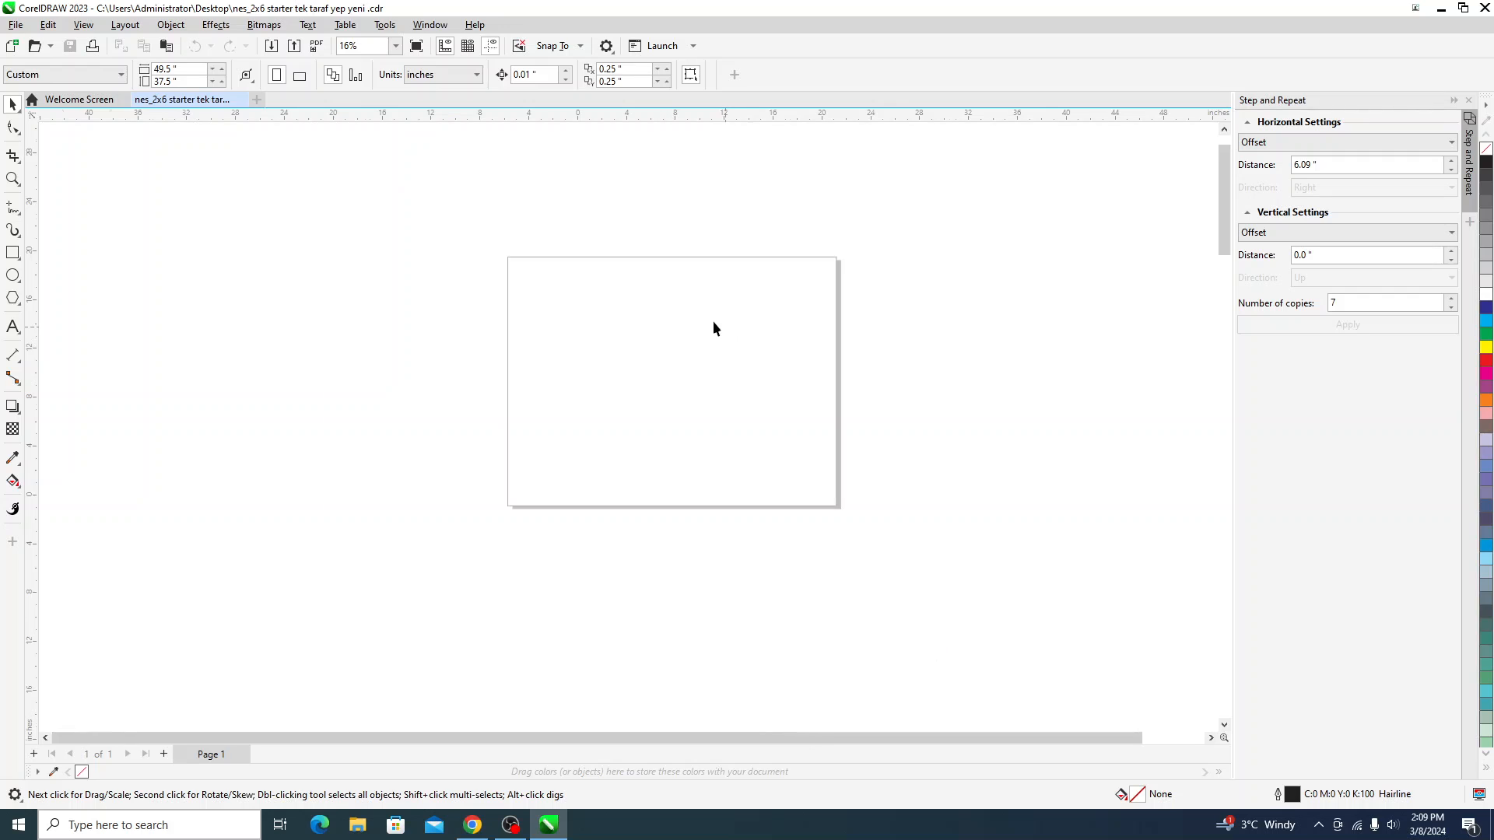
# Export the block layout drawing to the Desktop as a DXF - AutoCAD file, version AutoCAD R14, in inches with polycurves.
pyautogui.scroll(-8, 724, 325)
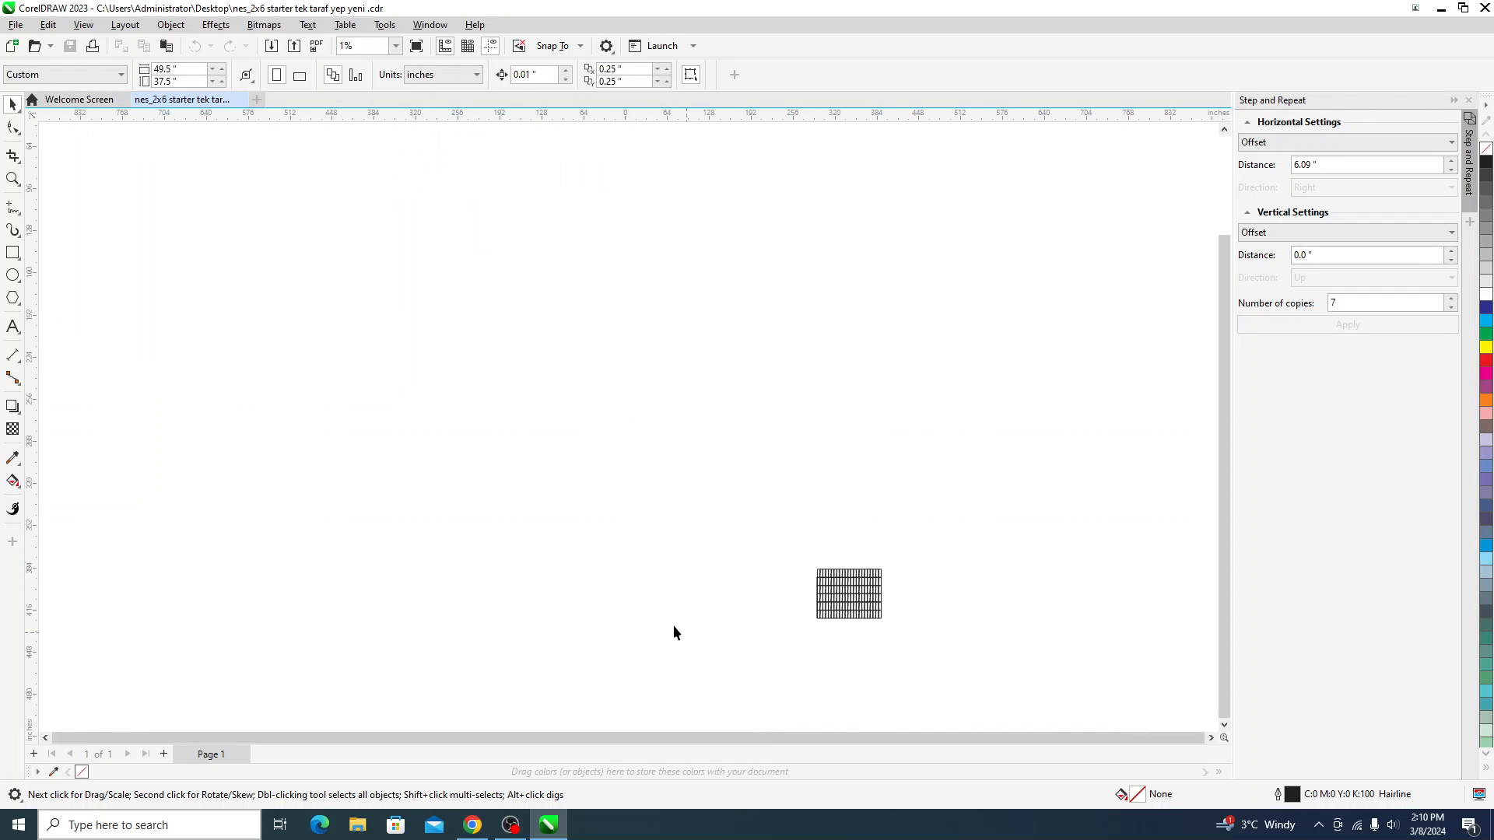
pyautogui.scroll(8, 864, 638)
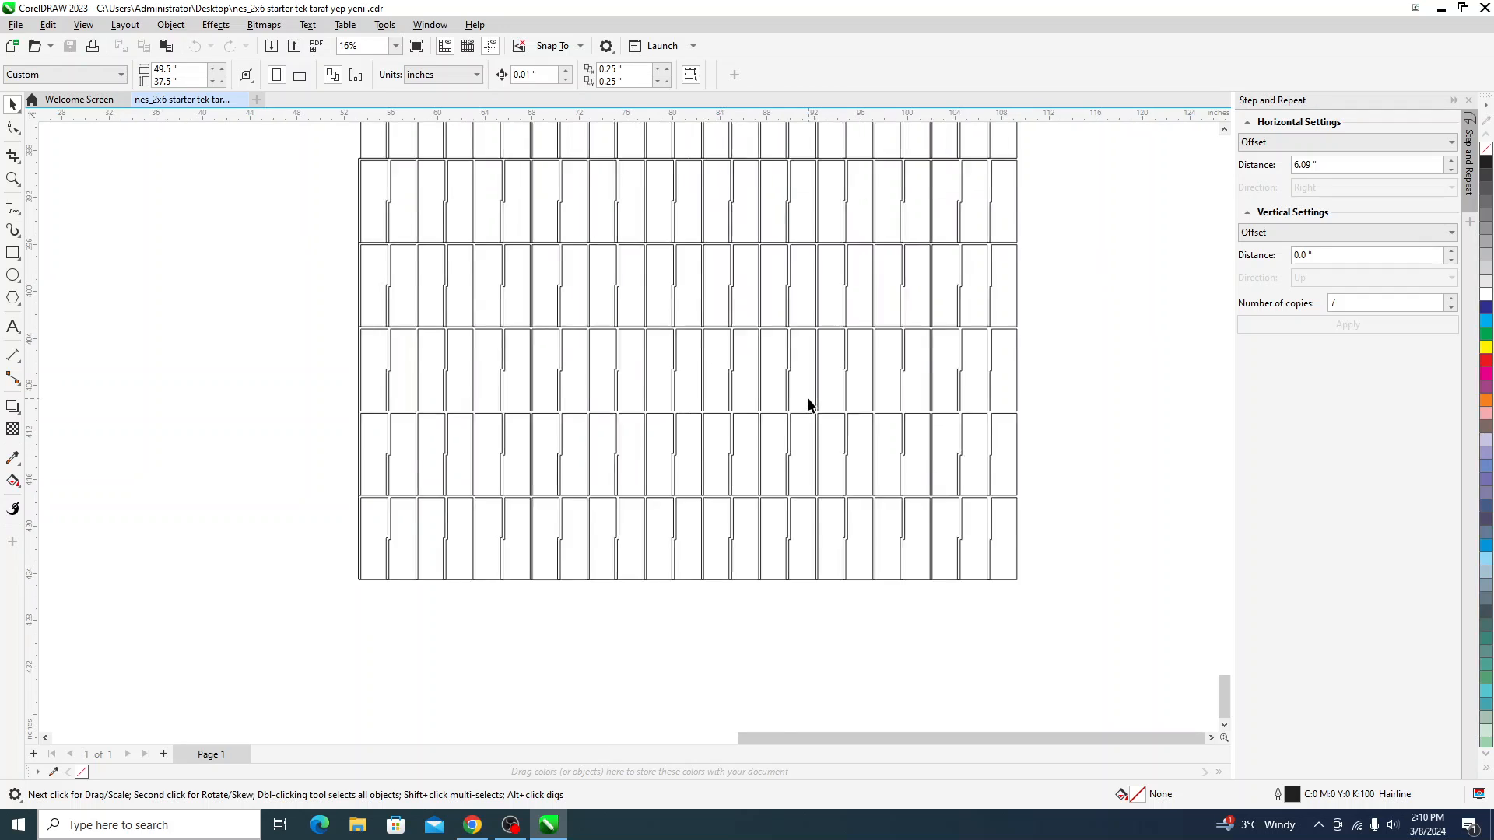
pyautogui.scroll(-3, 806, 403)
pyautogui.scroll(3, 781, 263)
pyautogui.scroll(-1, 785, 286)
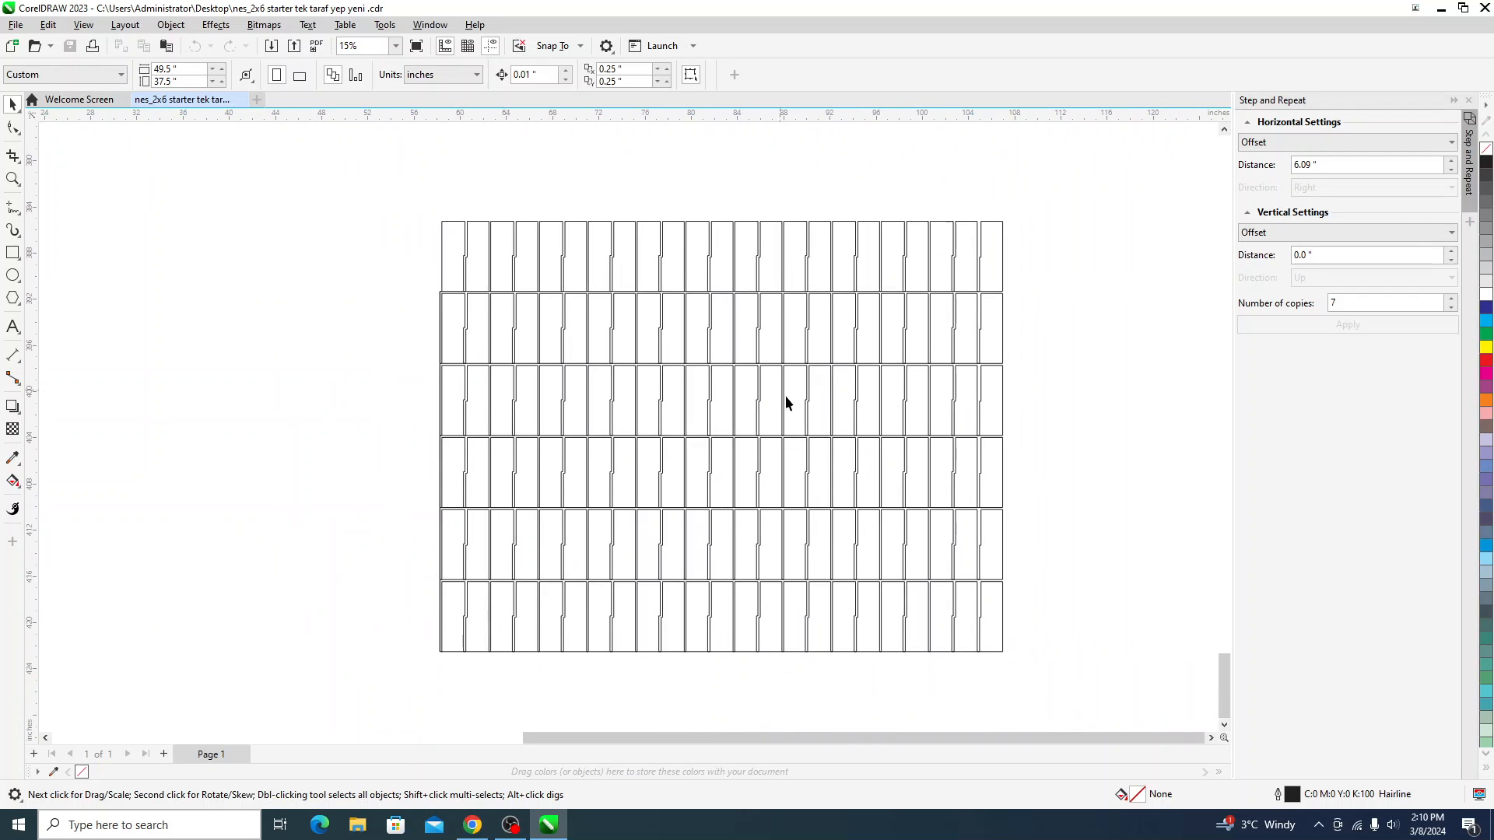
pyautogui.scroll(1, 851, 587)
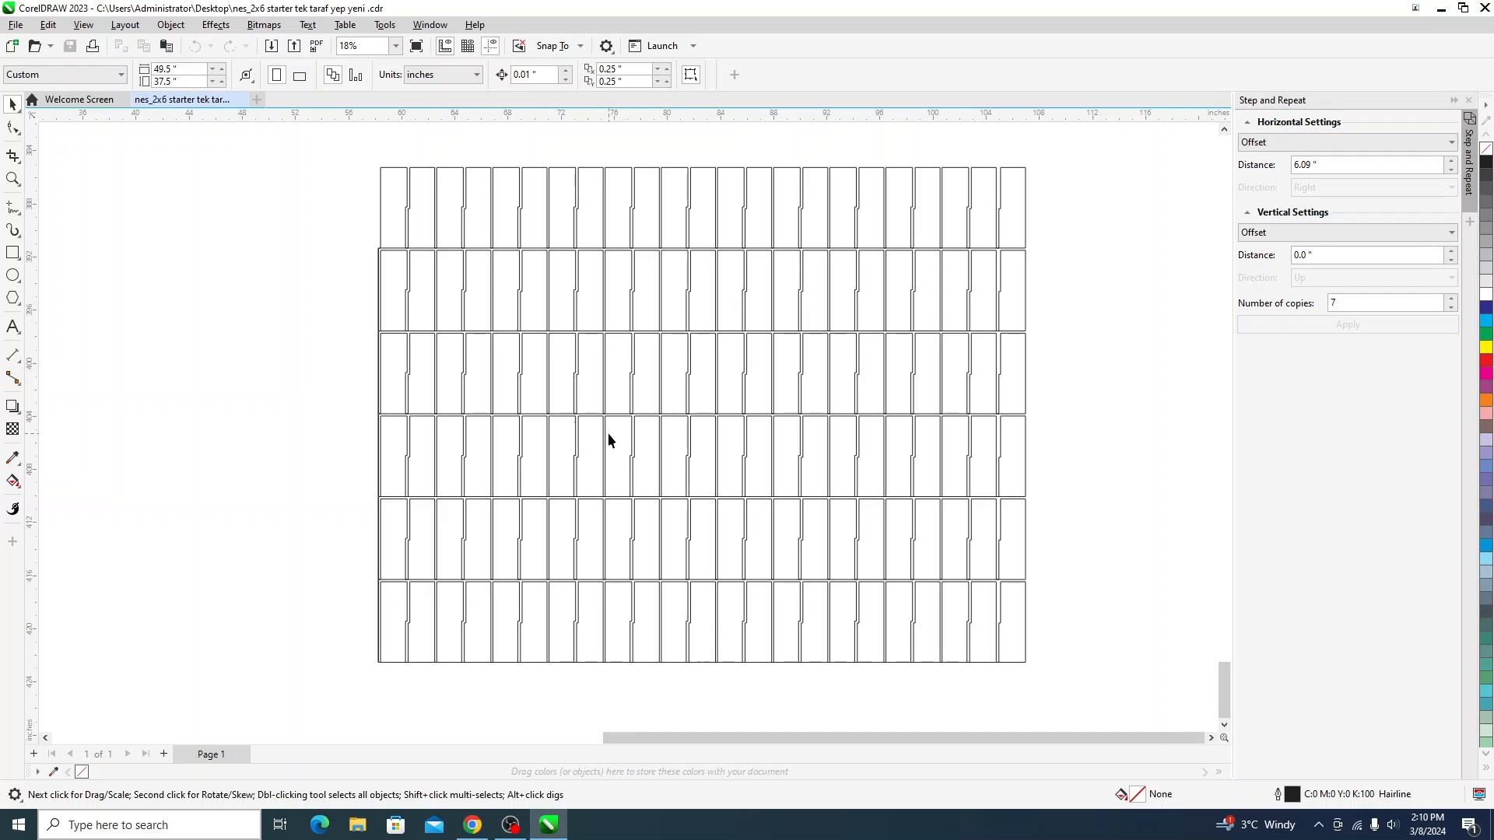
pyautogui.click(16, 26)
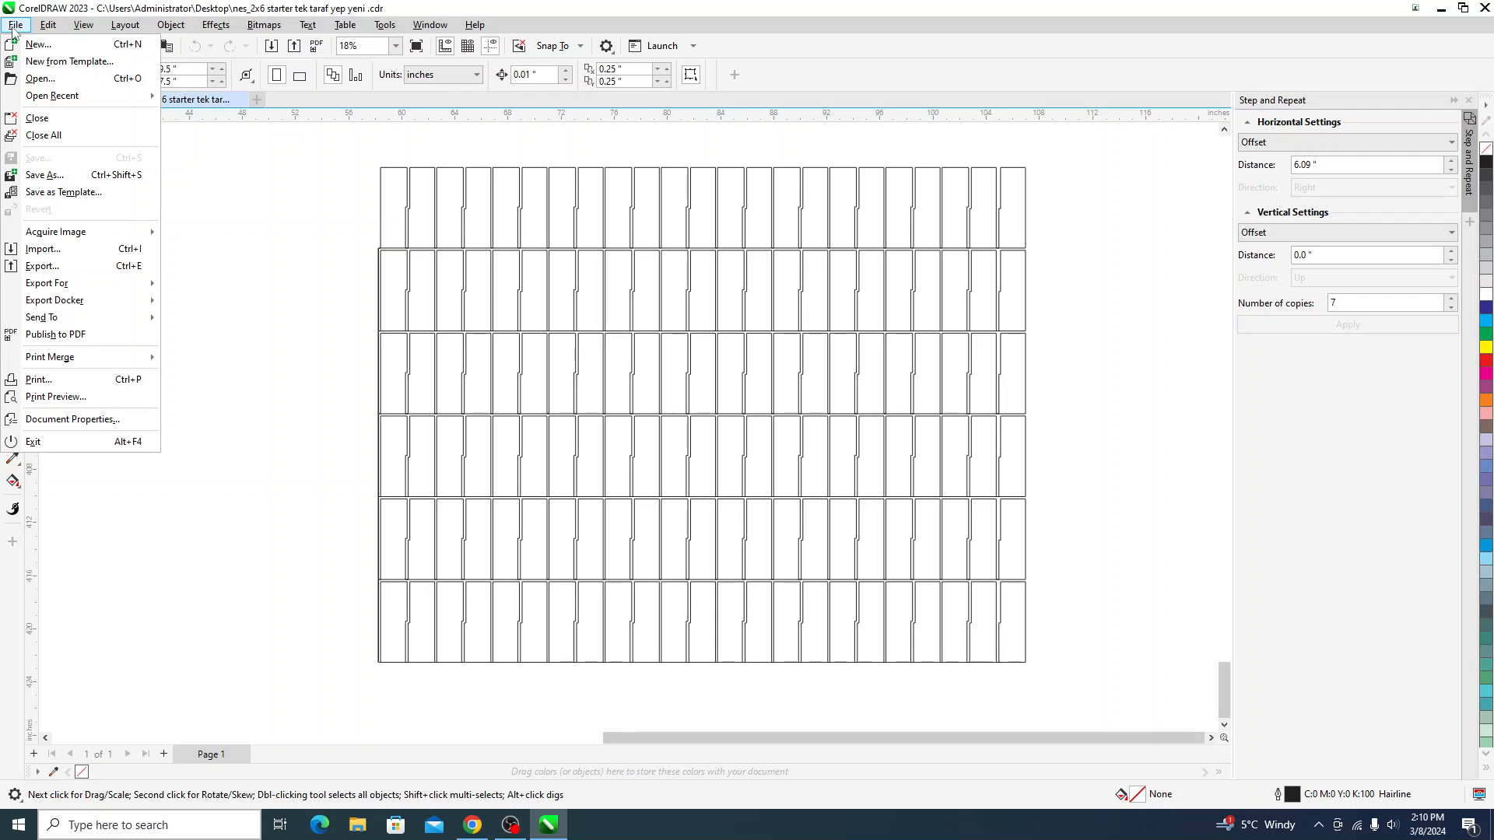
pyautogui.click(49, 266)
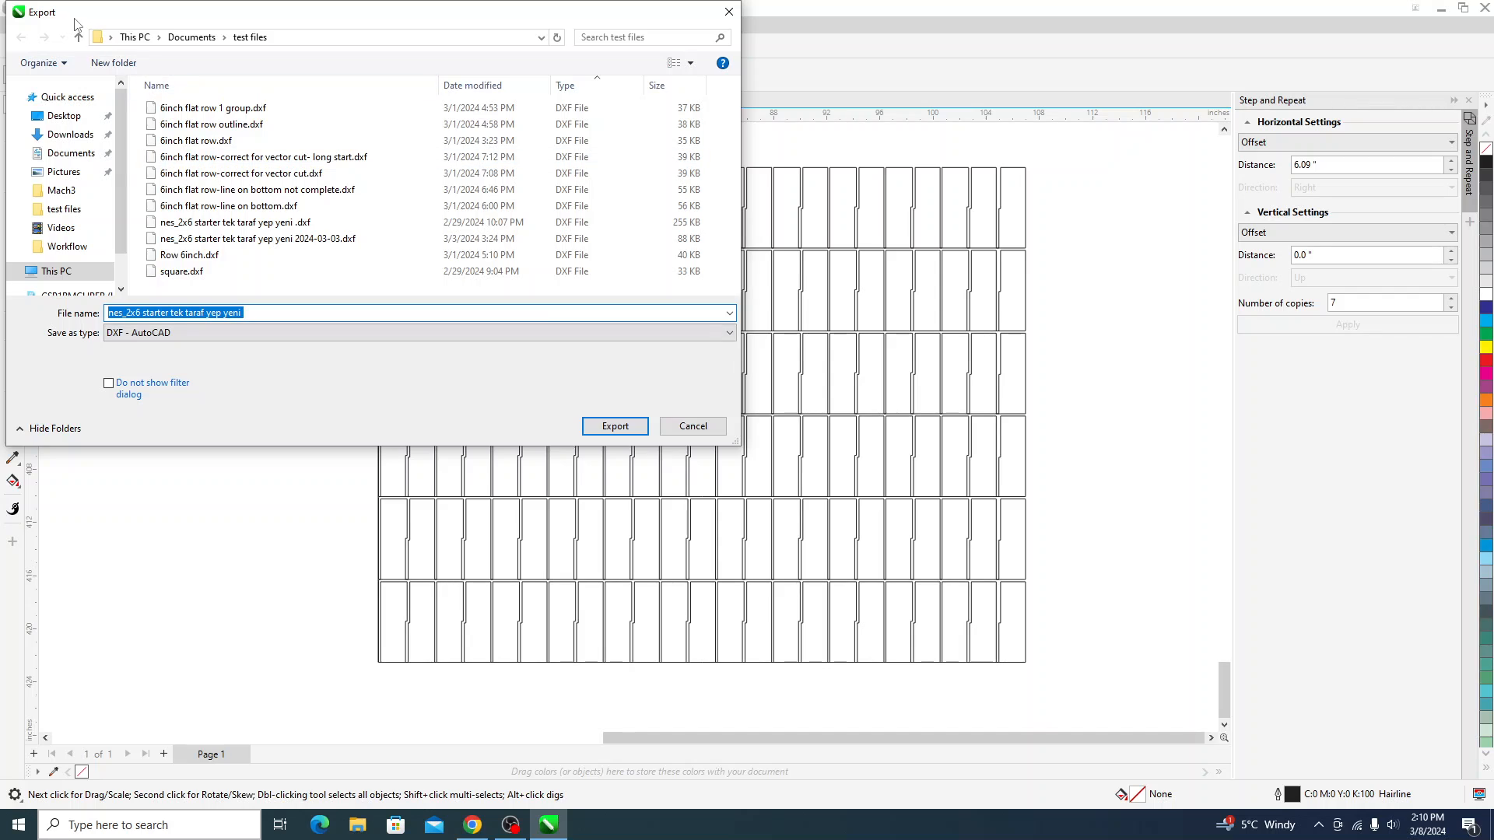
pyautogui.click(63, 118)
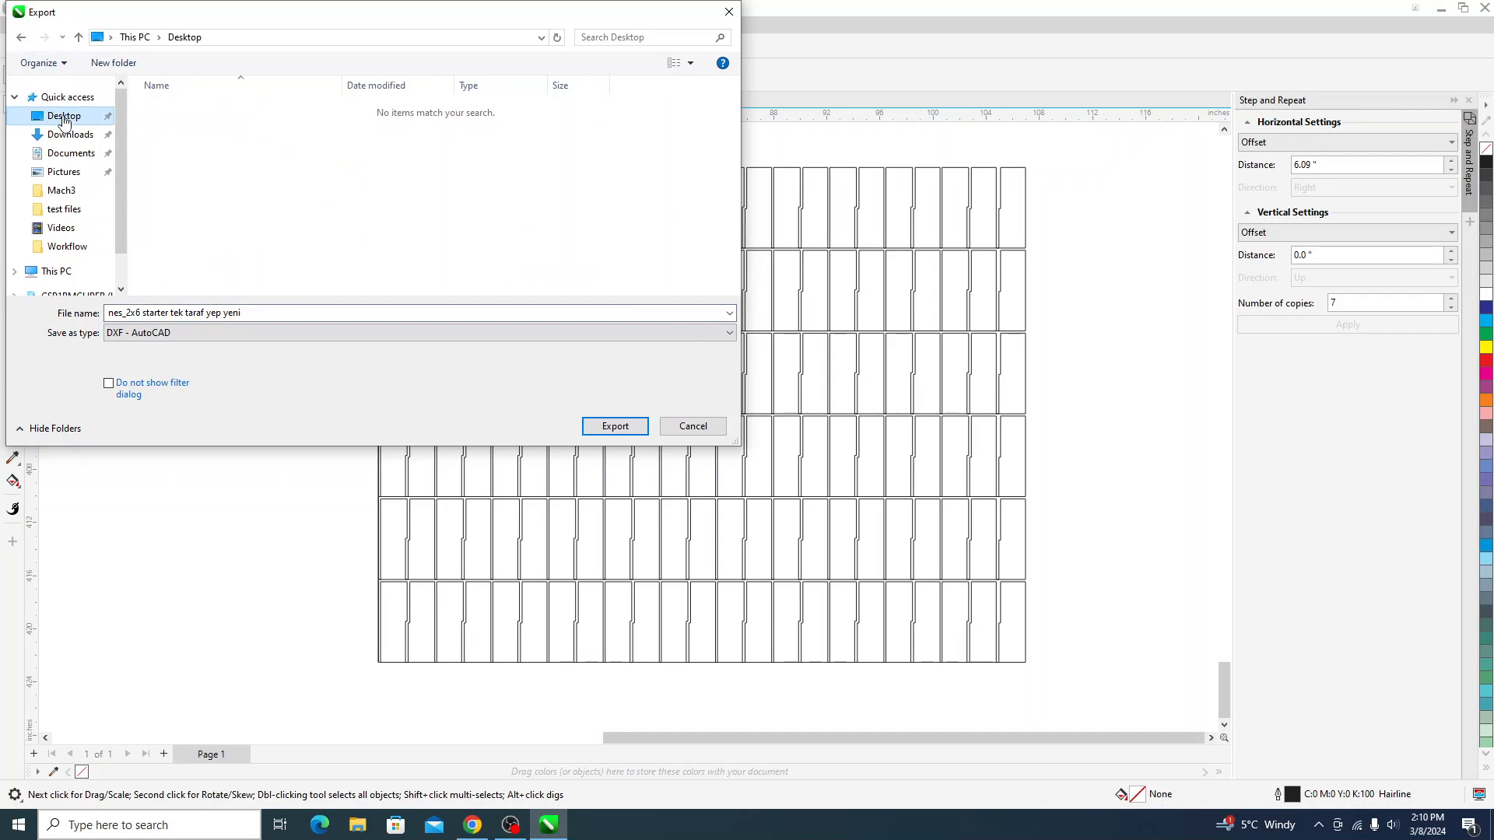
pyautogui.click(620, 423)
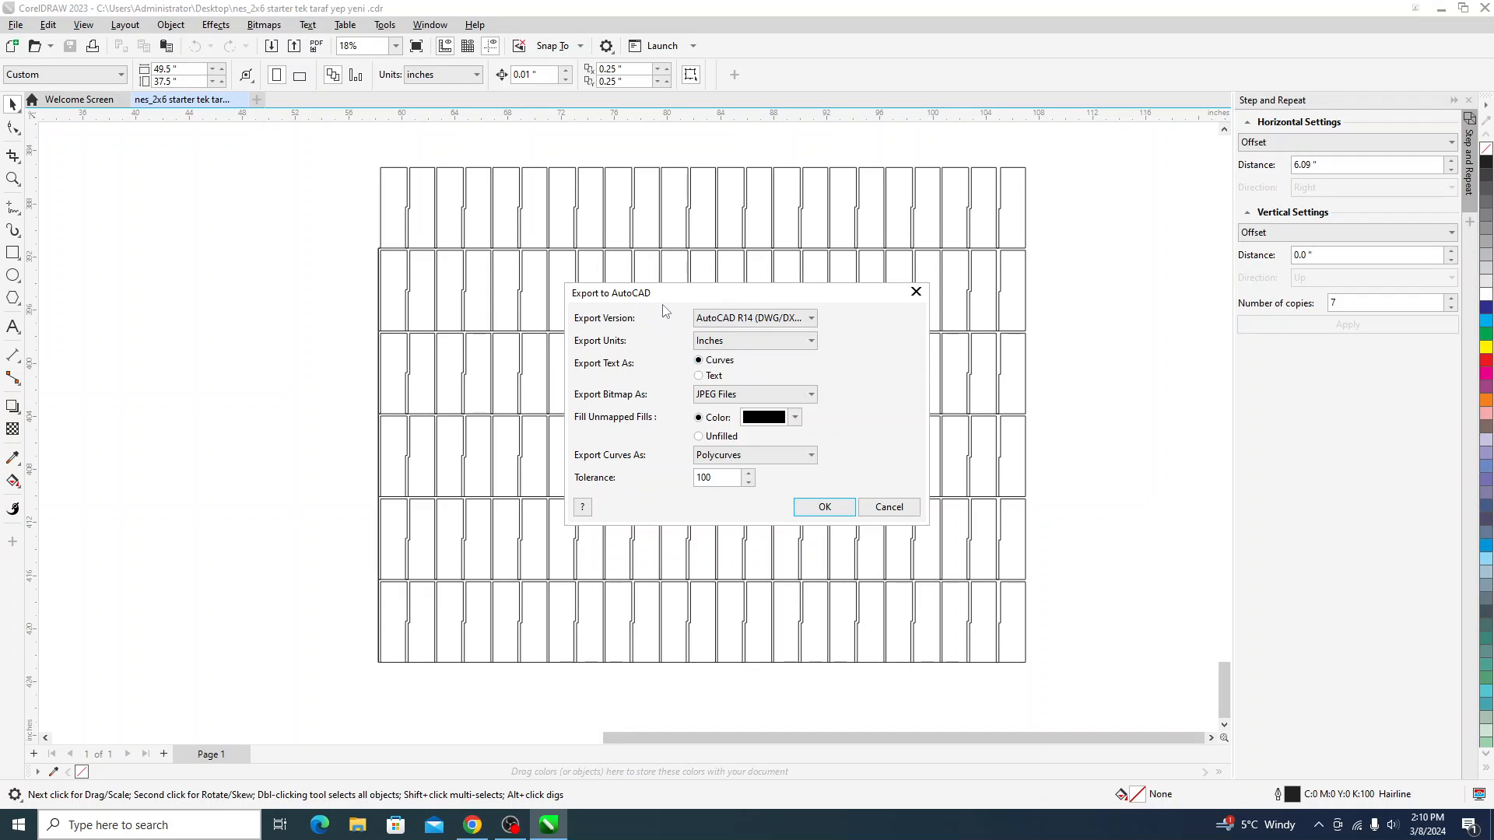
pyautogui.click(826, 508)
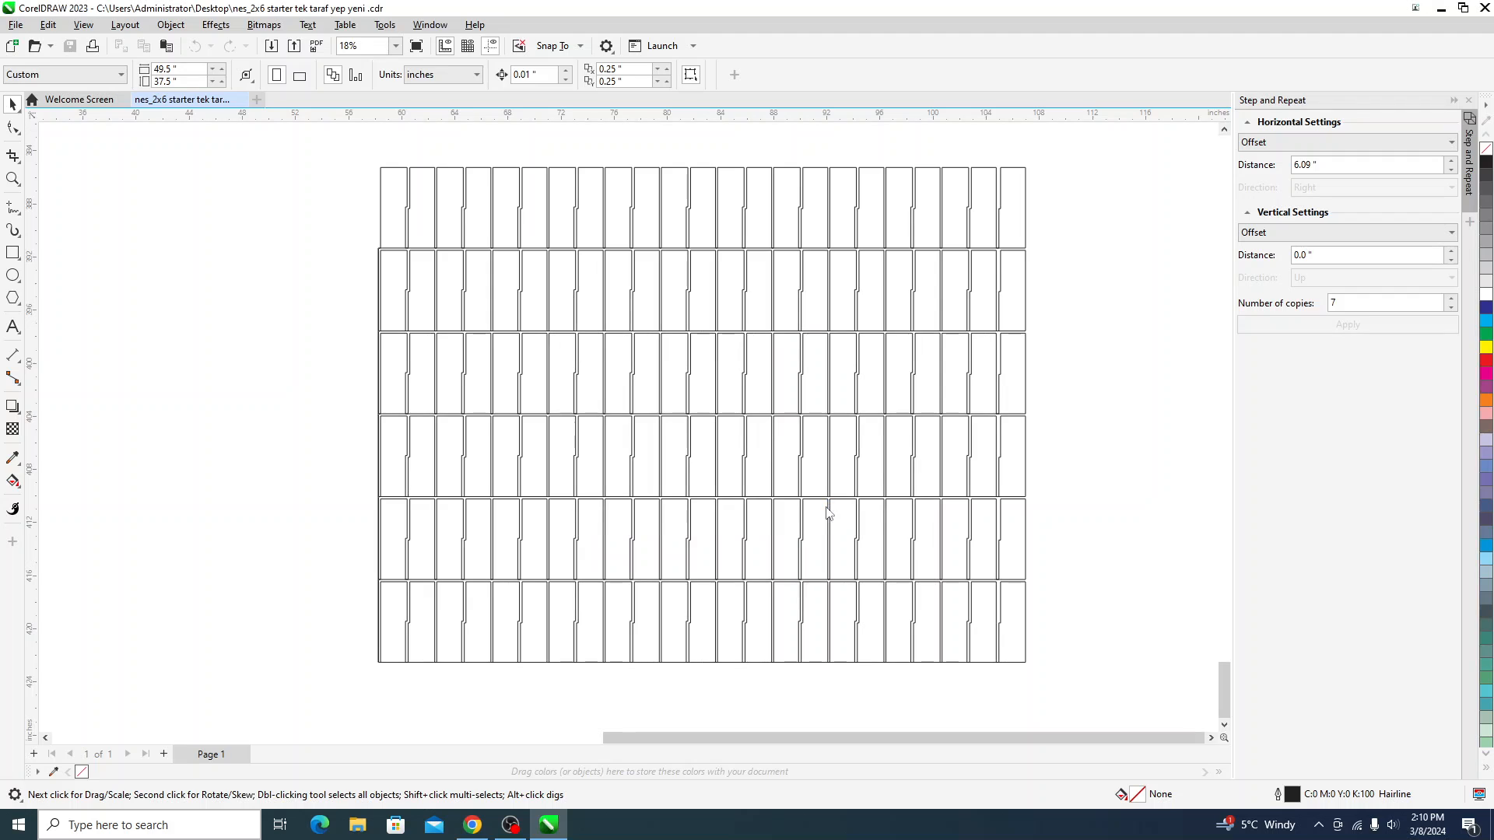
# Minimize CorelDRAW, launch DevFoam Pro and start a Cut Along Vector job.
pyautogui.click(1441, 9)
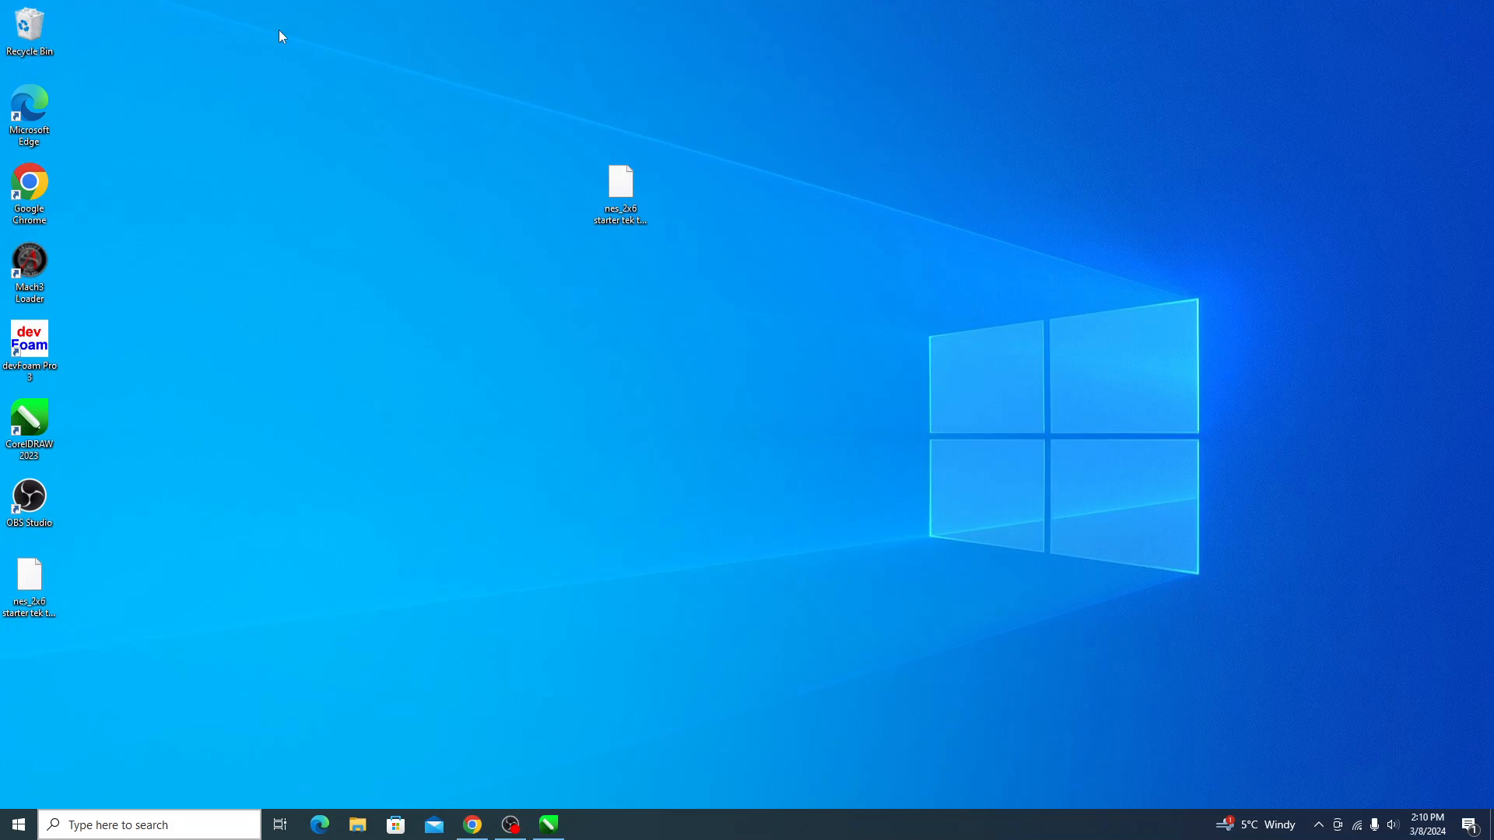
pyautogui.doubleClick(30, 347)
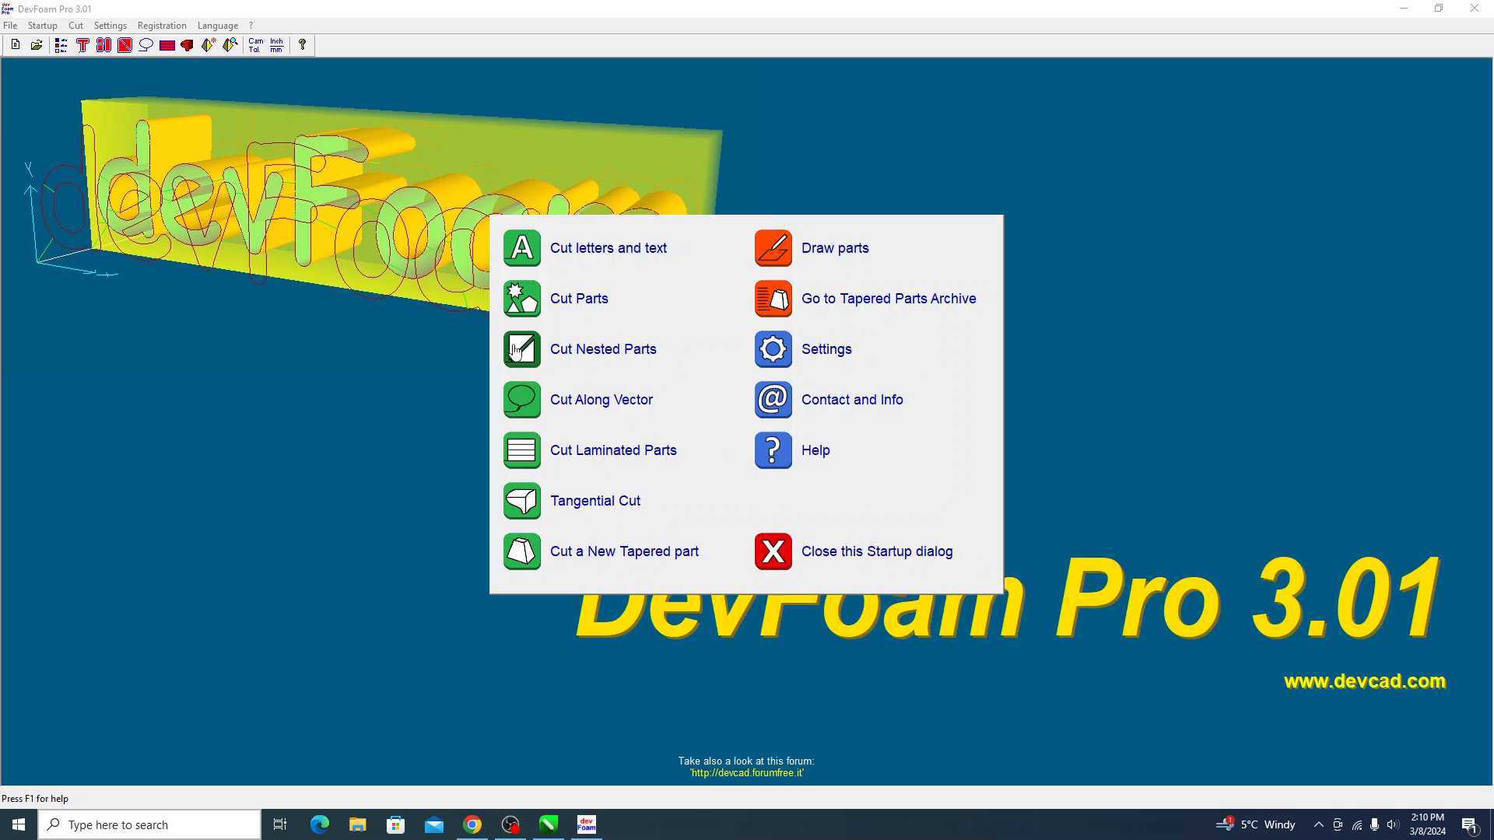
pyautogui.click(587, 401)
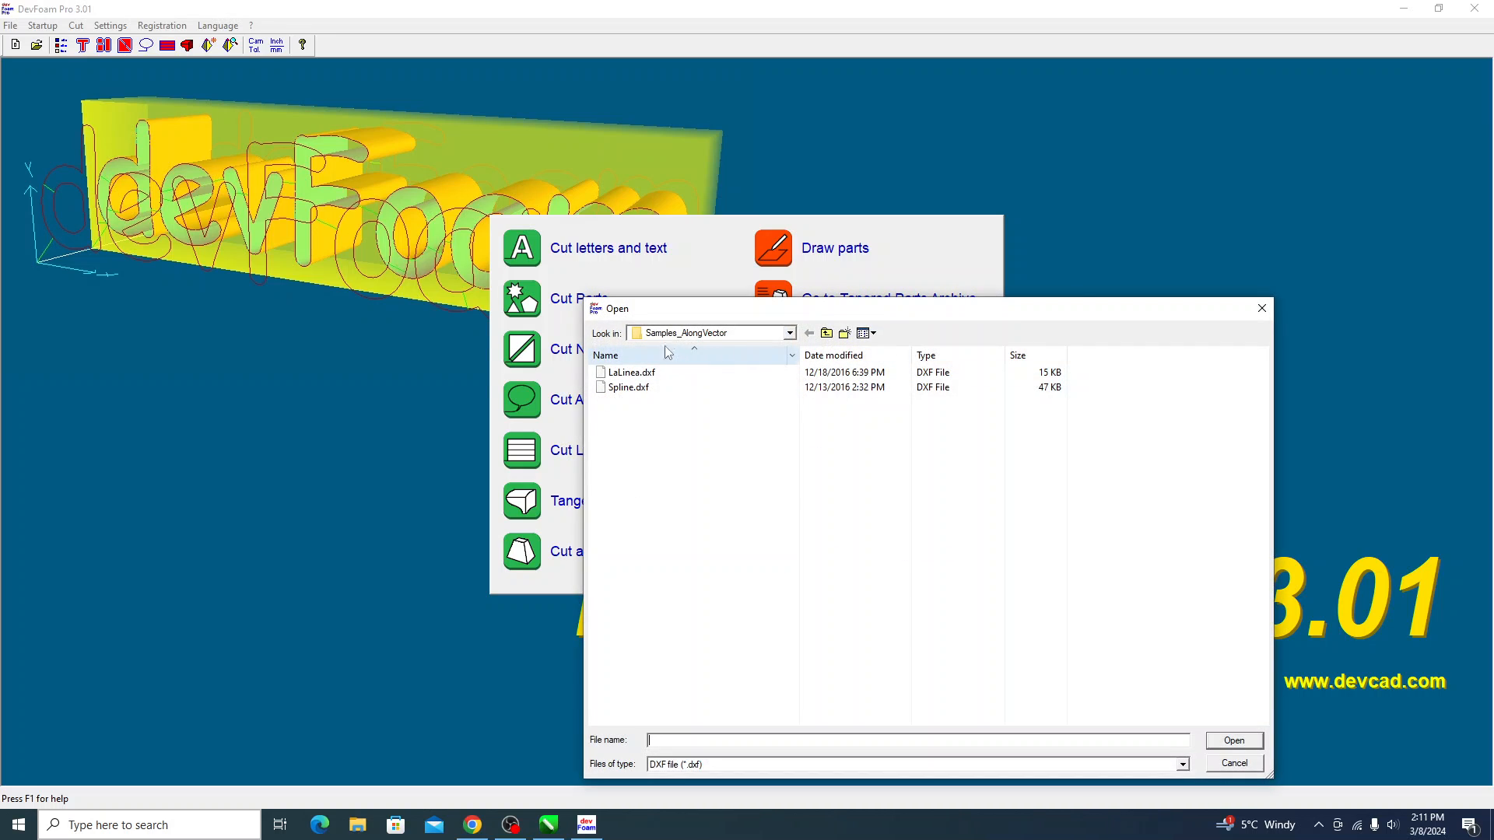
# Load "nes_2x6 starter tek taraf yep yeni .dxf" from the Desktop and accept it with only the selected polyline kept.
pyautogui.click(825, 335)
pyautogui.click(825, 336)
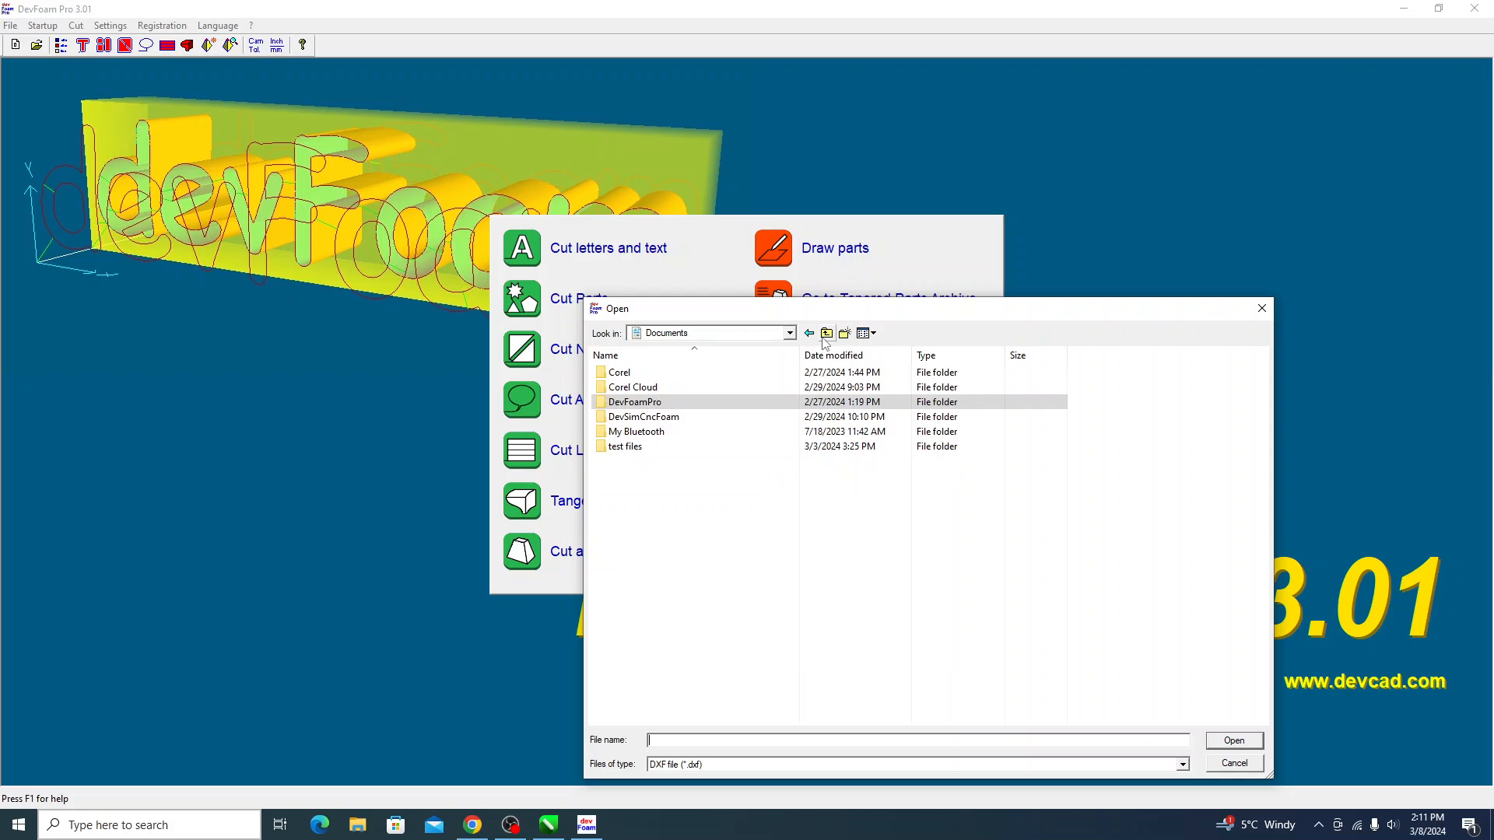
pyautogui.click(825, 336)
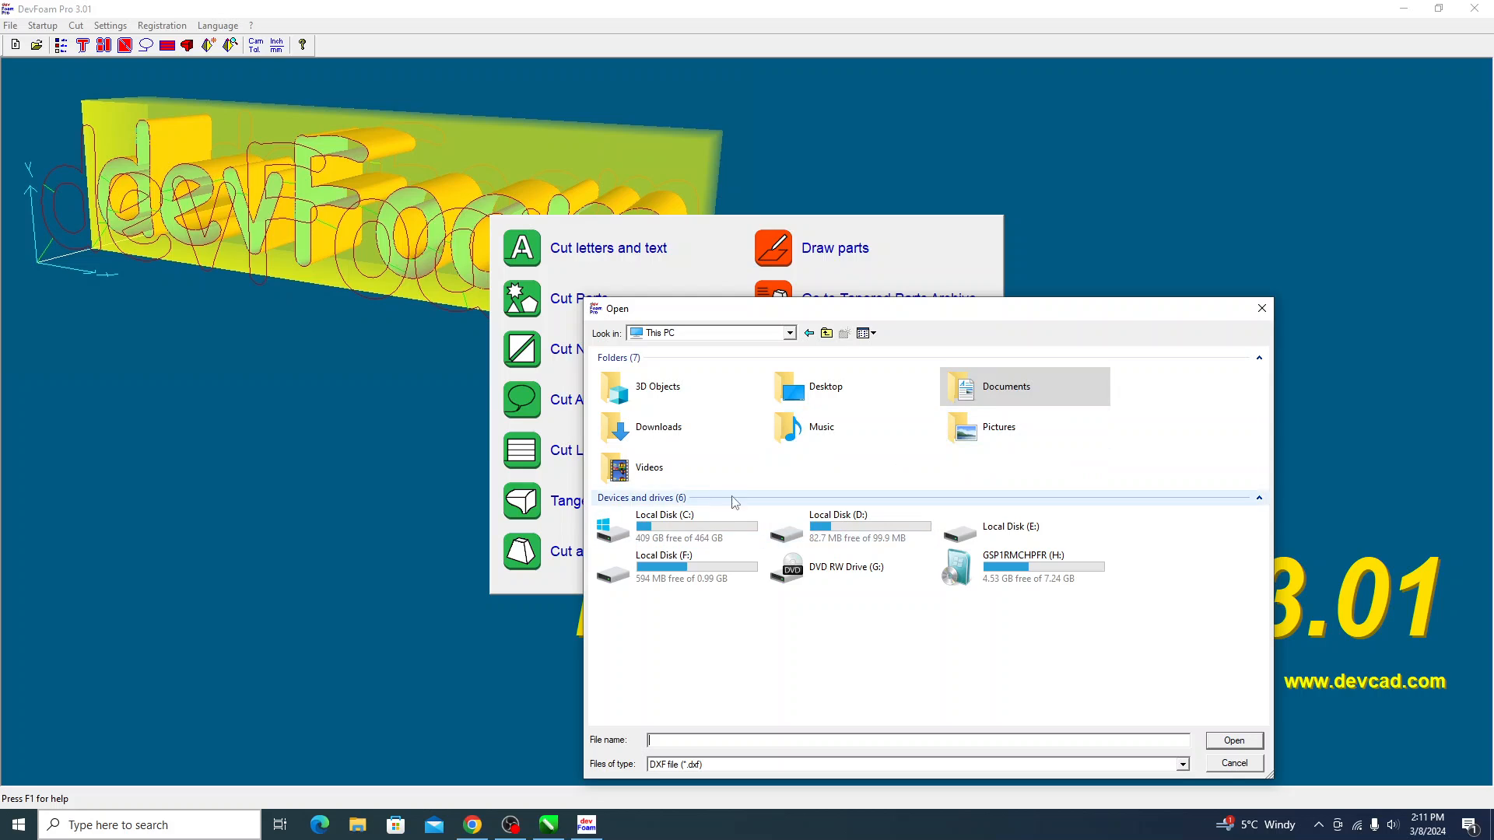
pyautogui.click(788, 335)
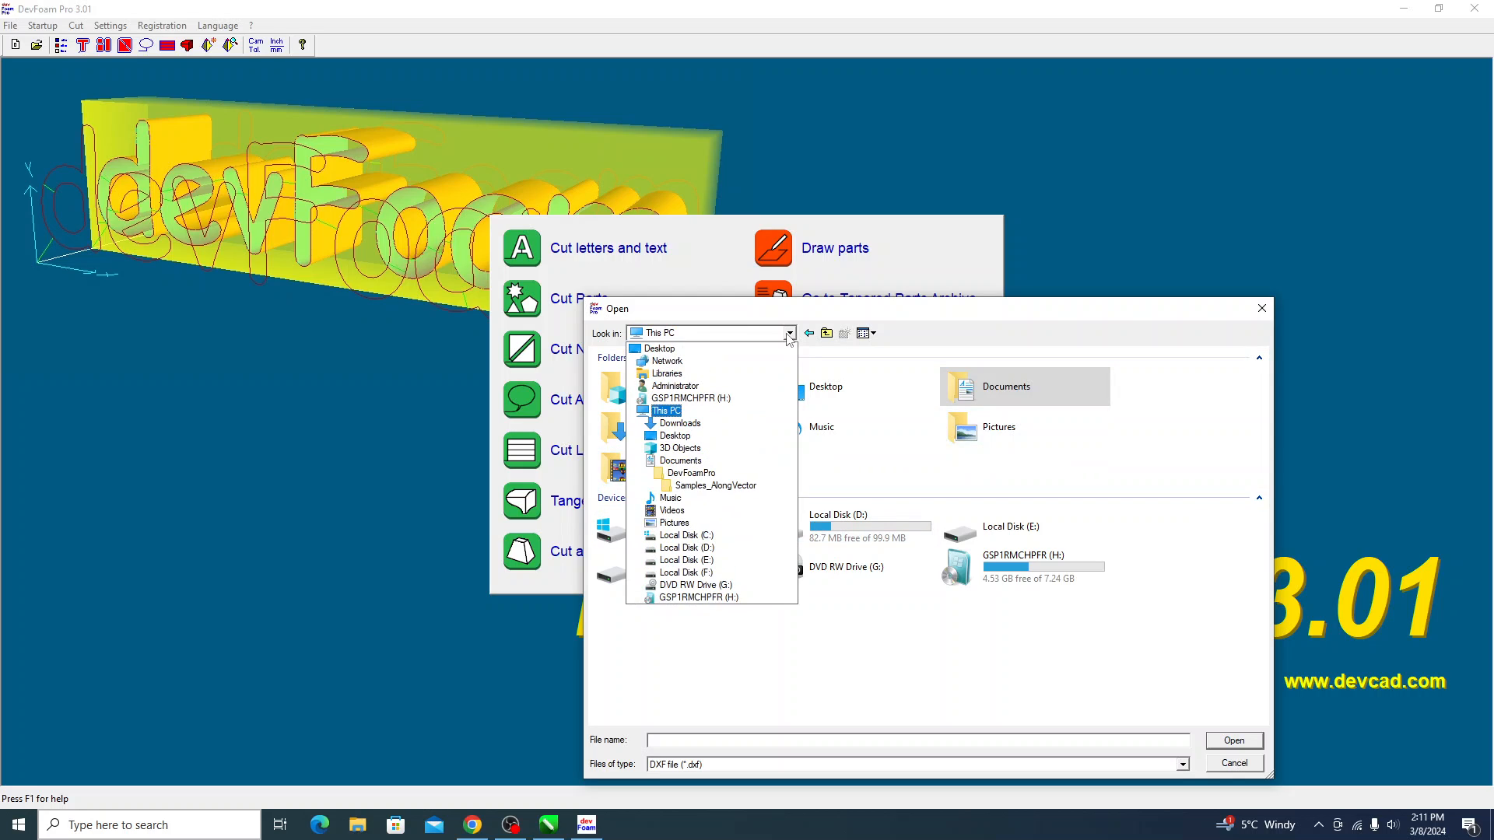
pyautogui.click(692, 355)
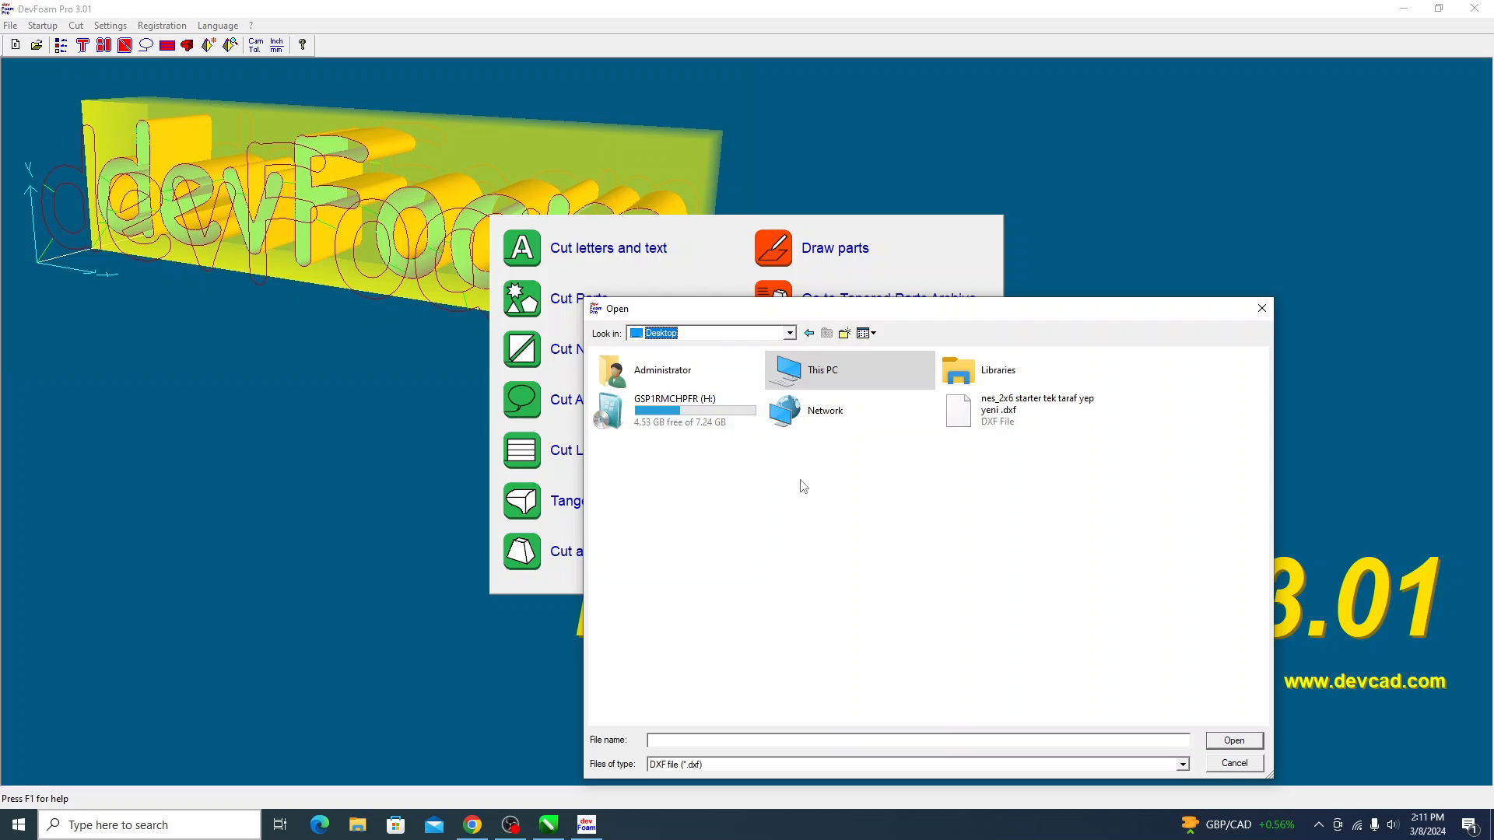
pyautogui.doubleClick(1000, 412)
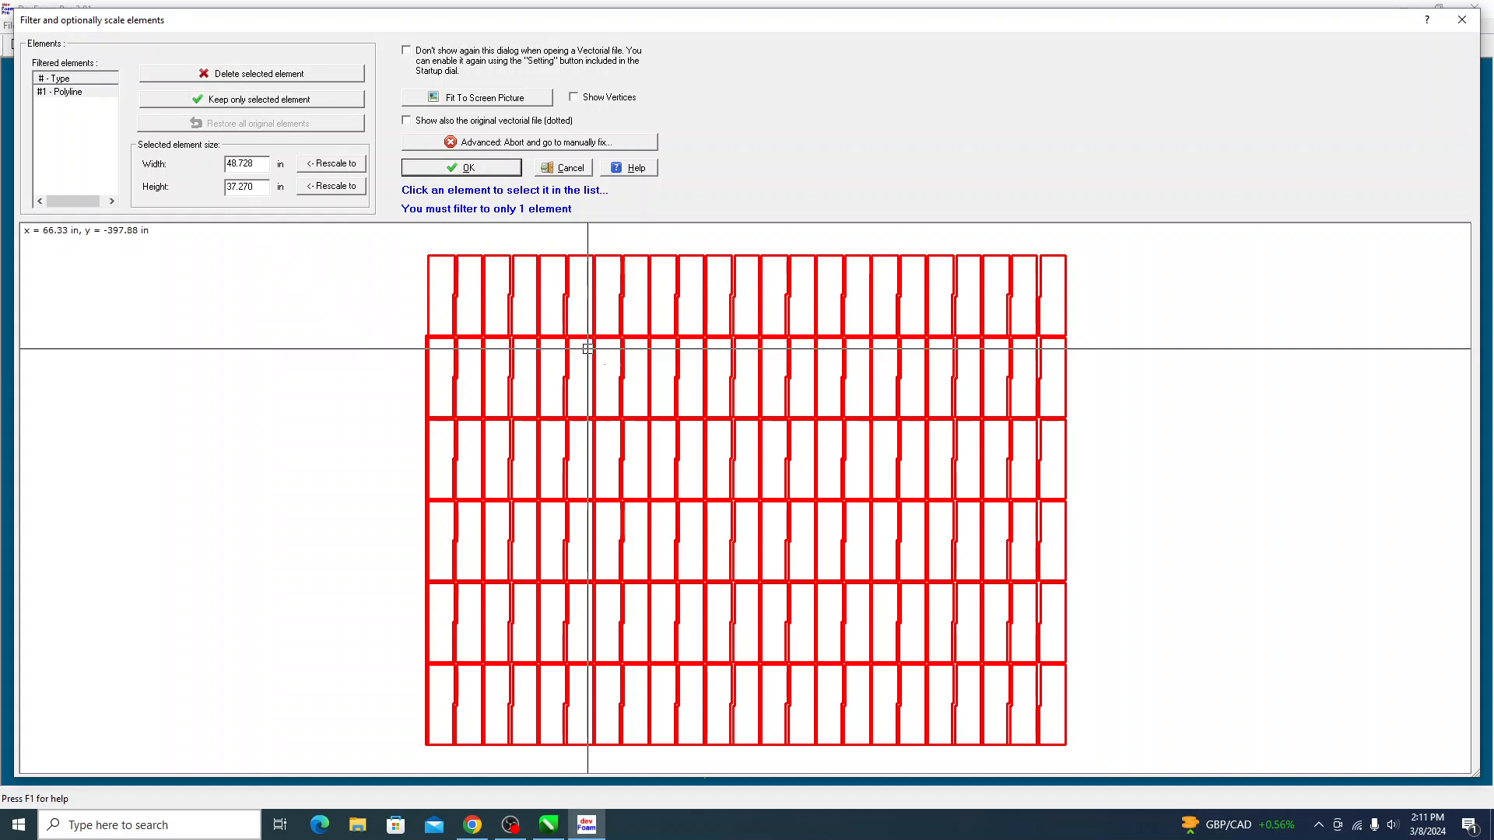
pyautogui.click(231, 100)
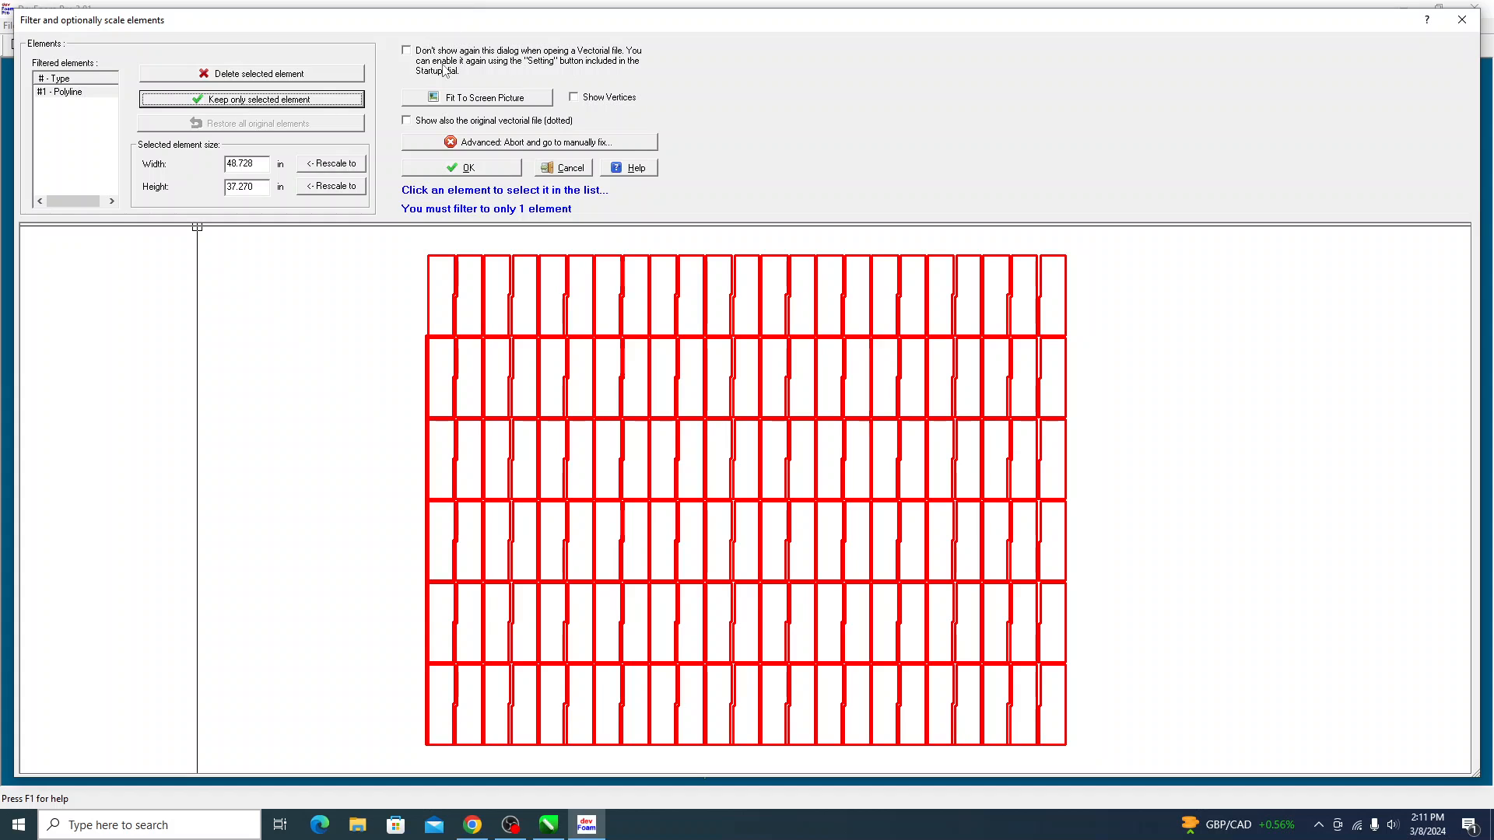
pyautogui.click(470, 169)
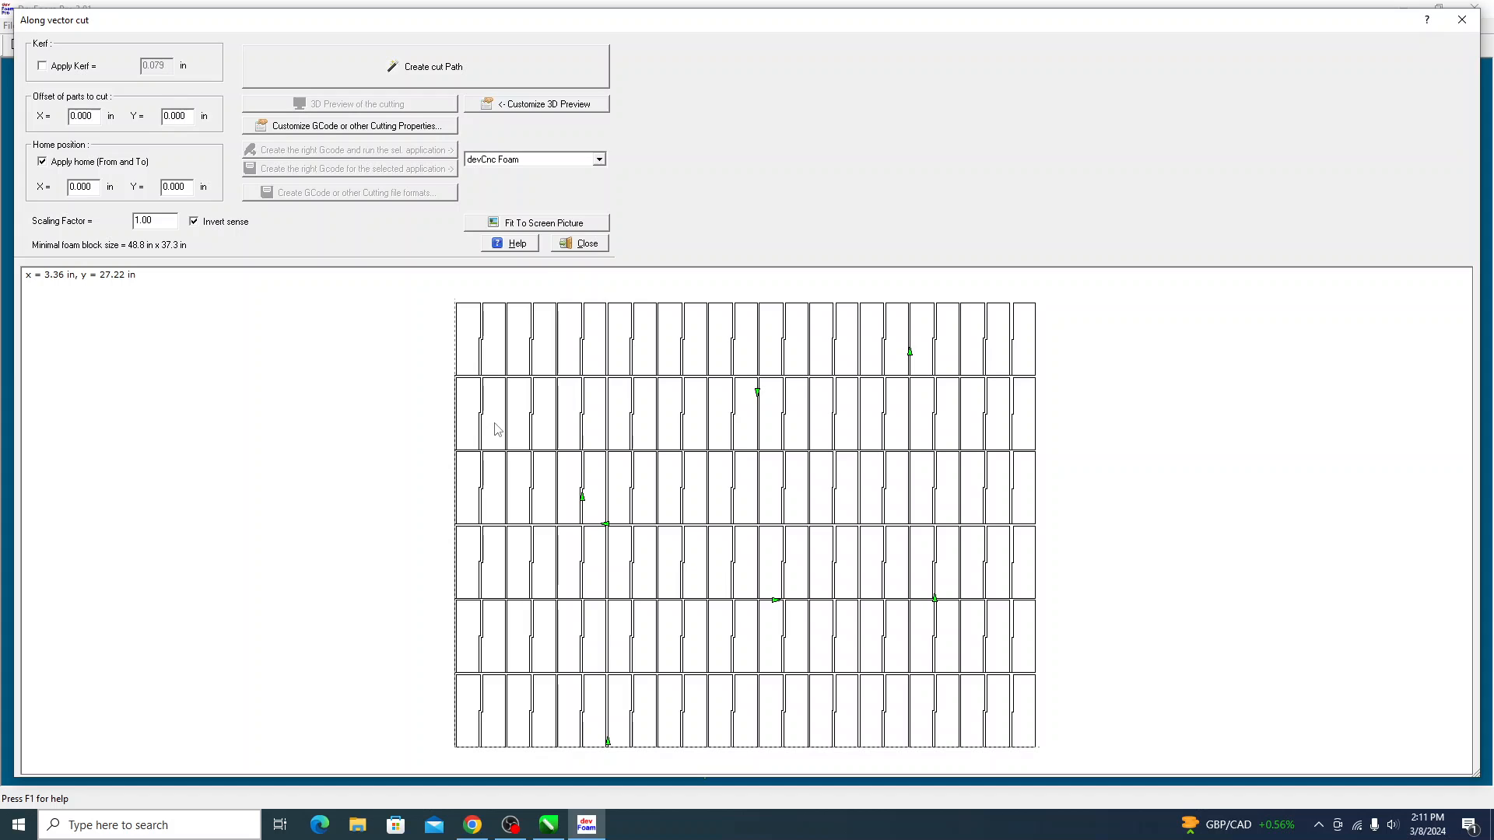
# Examine the direction arrows along the vector to check the order in which the rows of blocks are cut.
pyautogui.scroll(3, 926, 351)
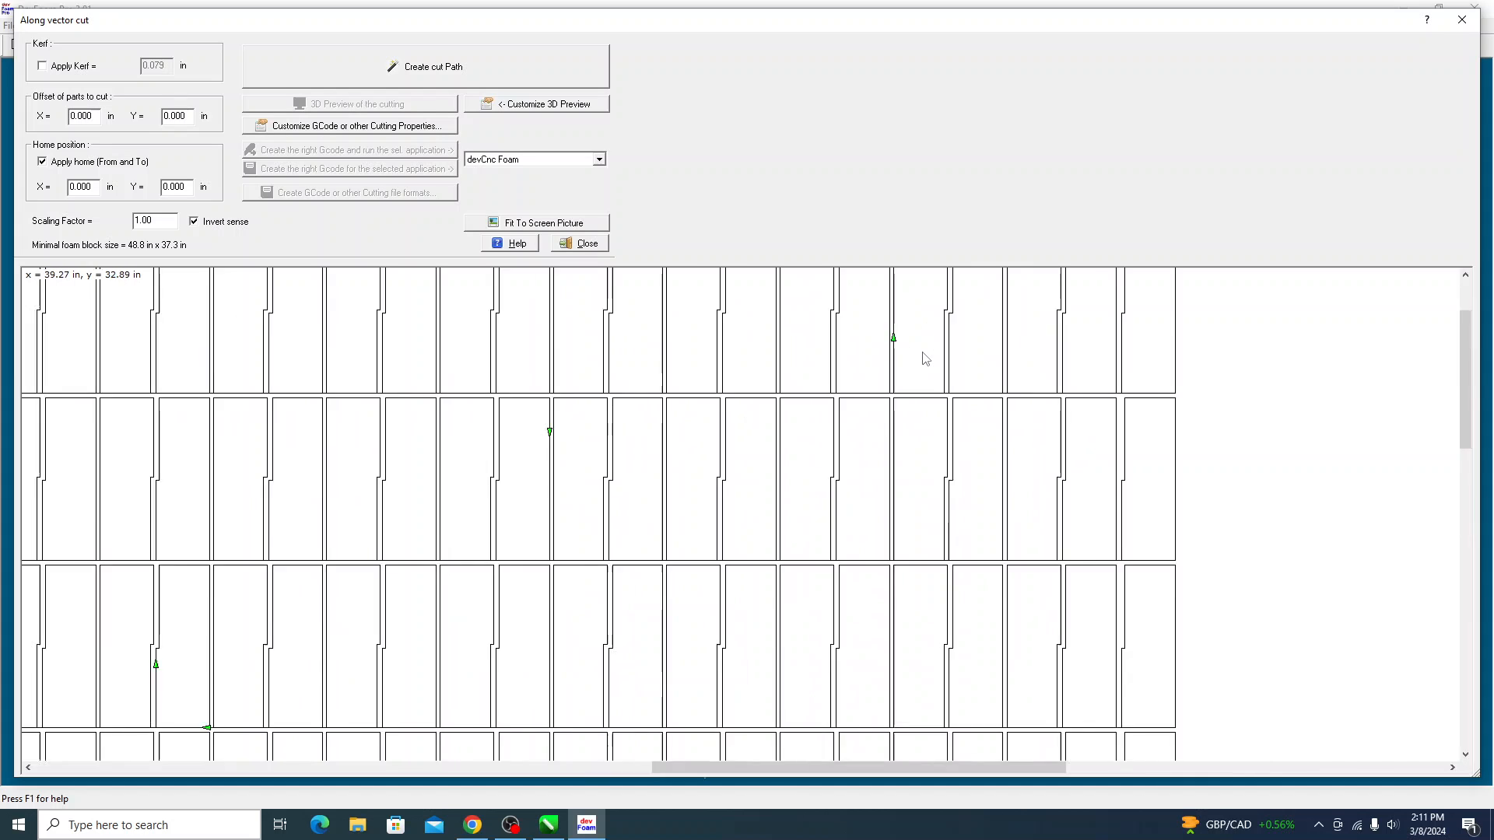
pyautogui.scroll(-3, 920, 356)
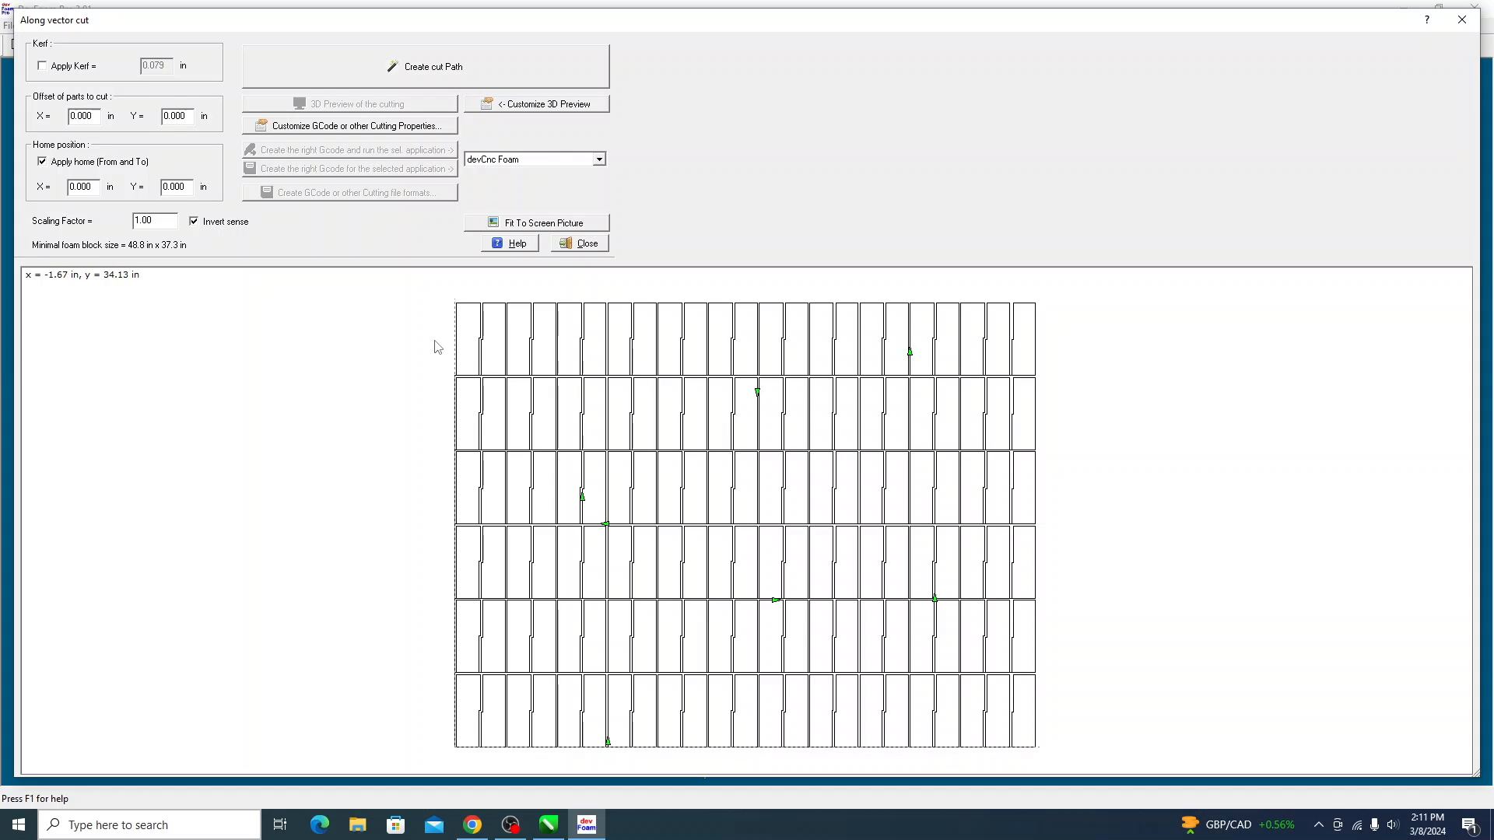
pyautogui.scroll(3, 907, 354)
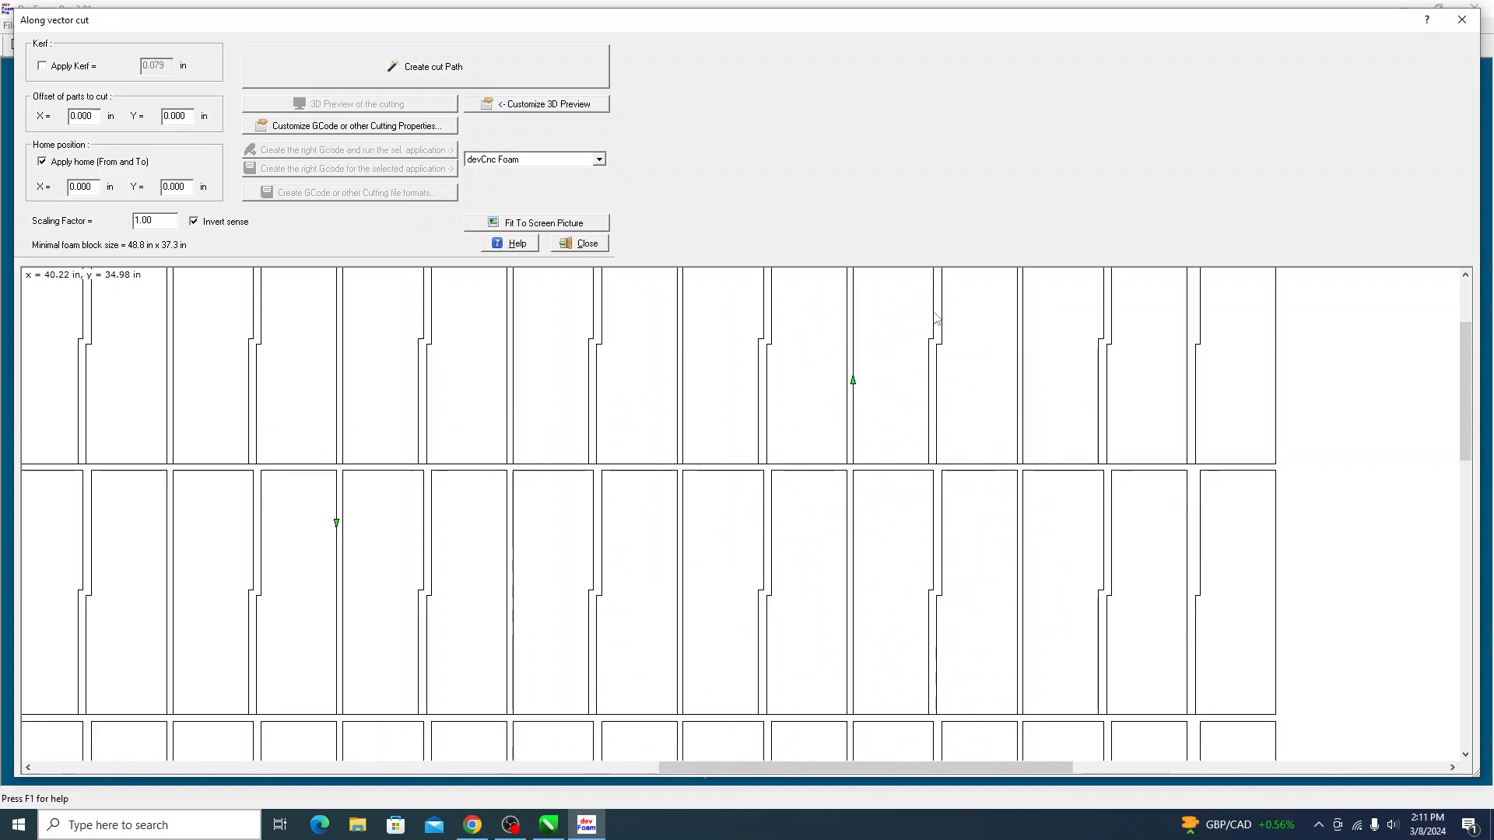
pyautogui.scroll(-3, 903, 352)
pyautogui.scroll(3, 854, 394)
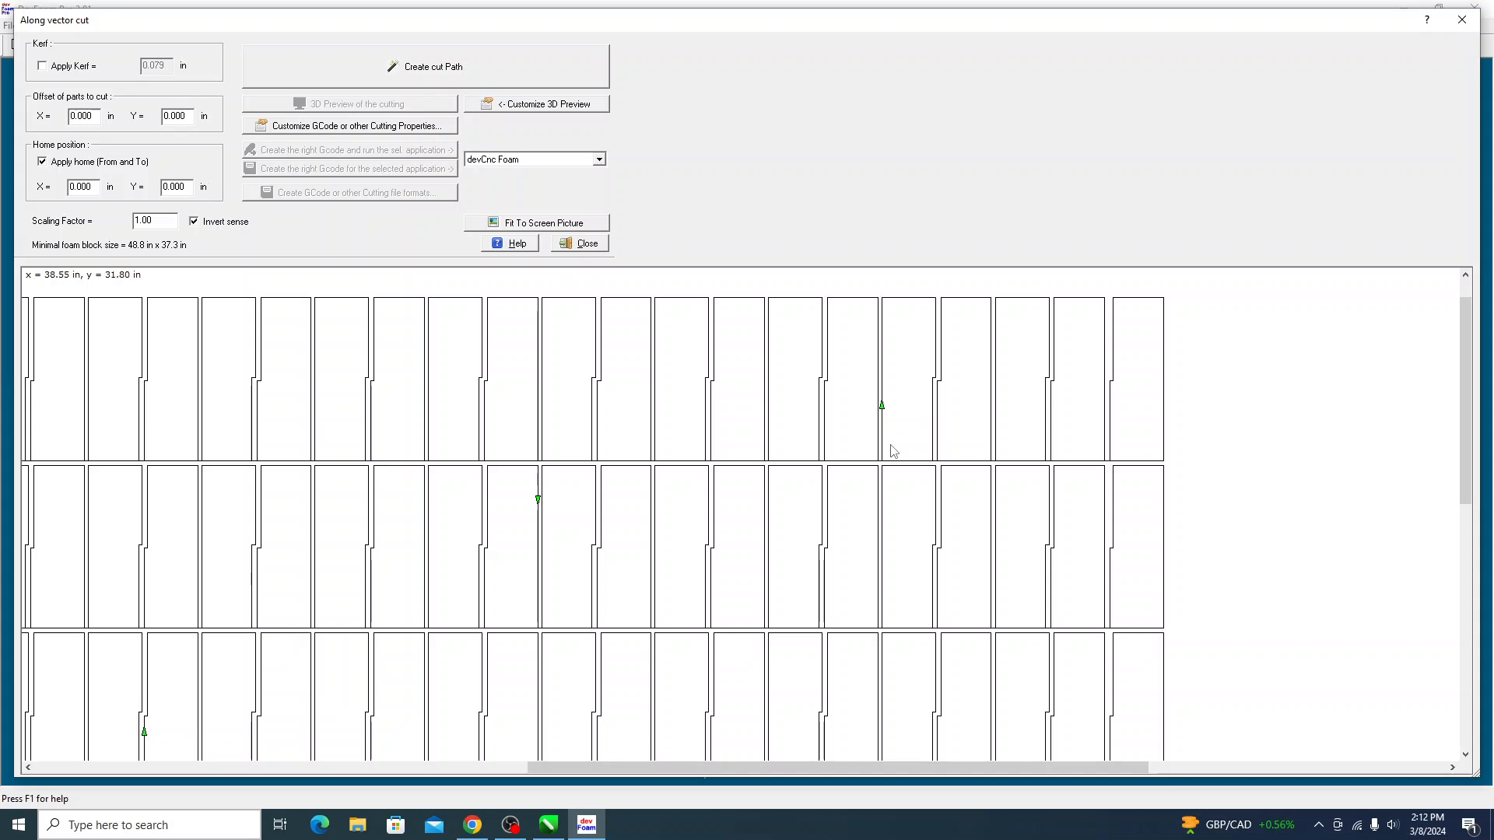
pyautogui.scroll(-1, 893, 452)
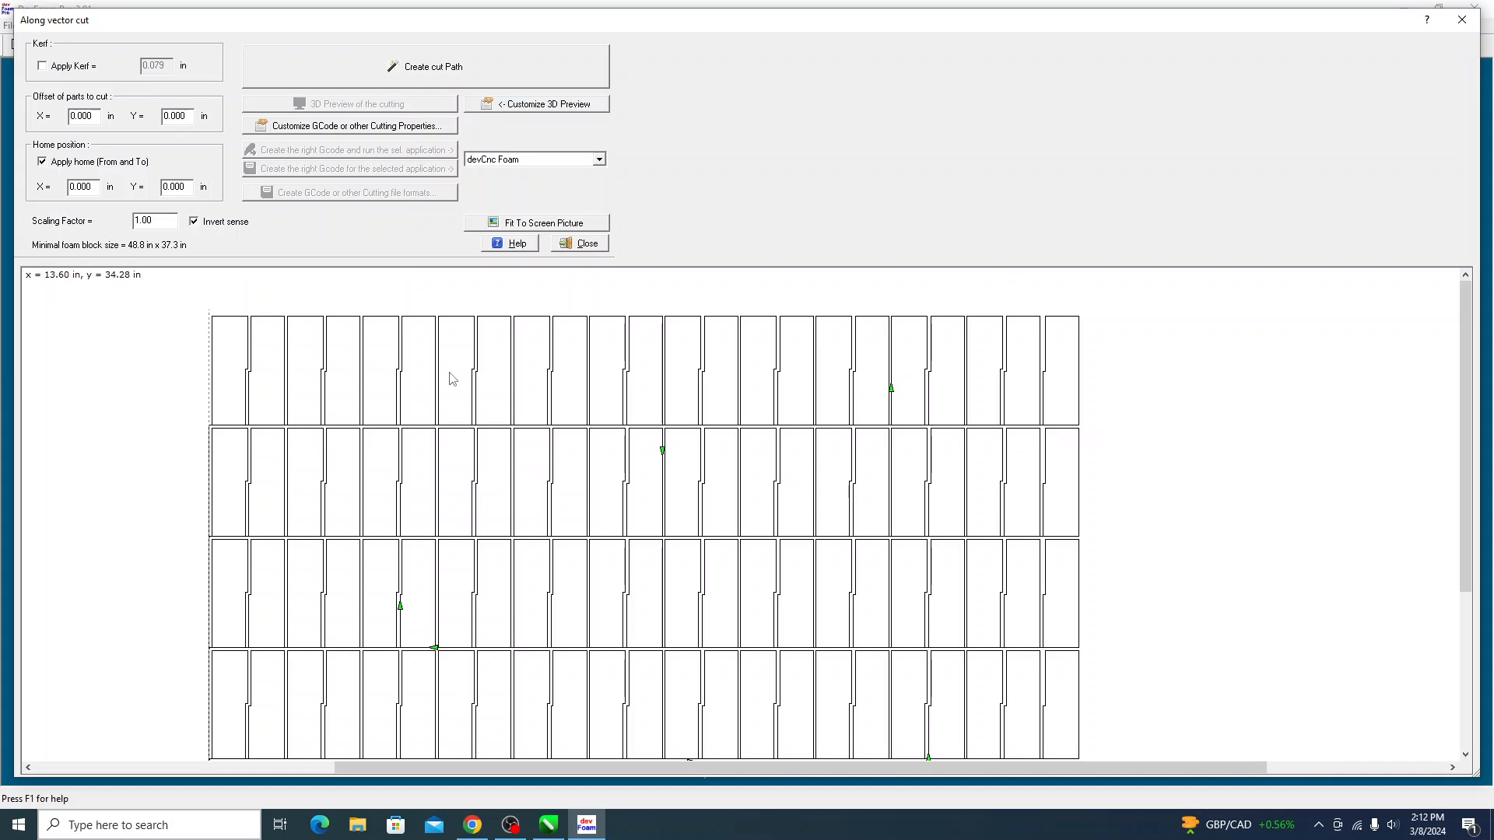
pyautogui.scroll(3, 900, 407)
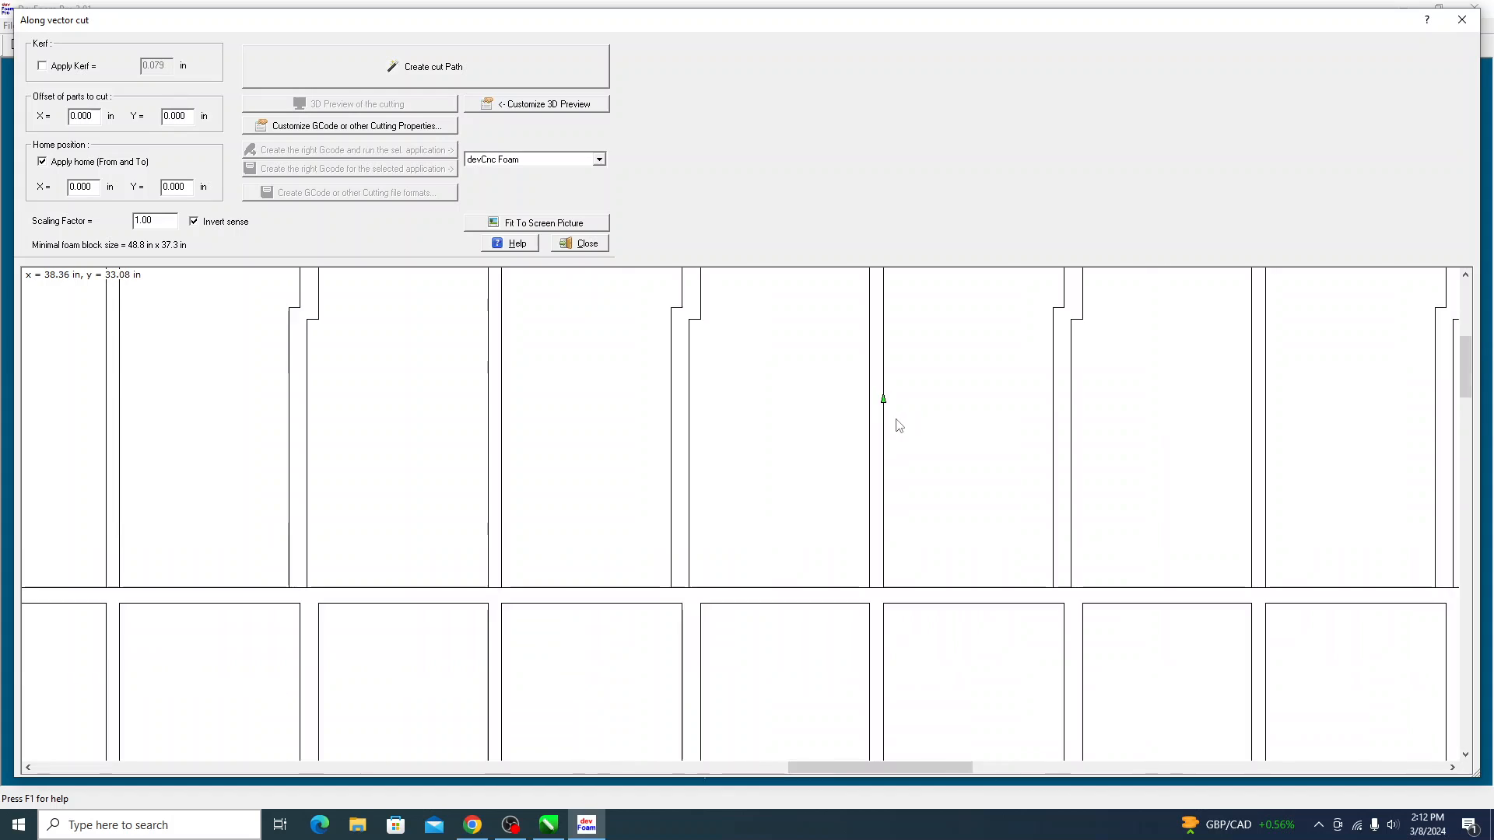
pyautogui.scroll(-5, 907, 427)
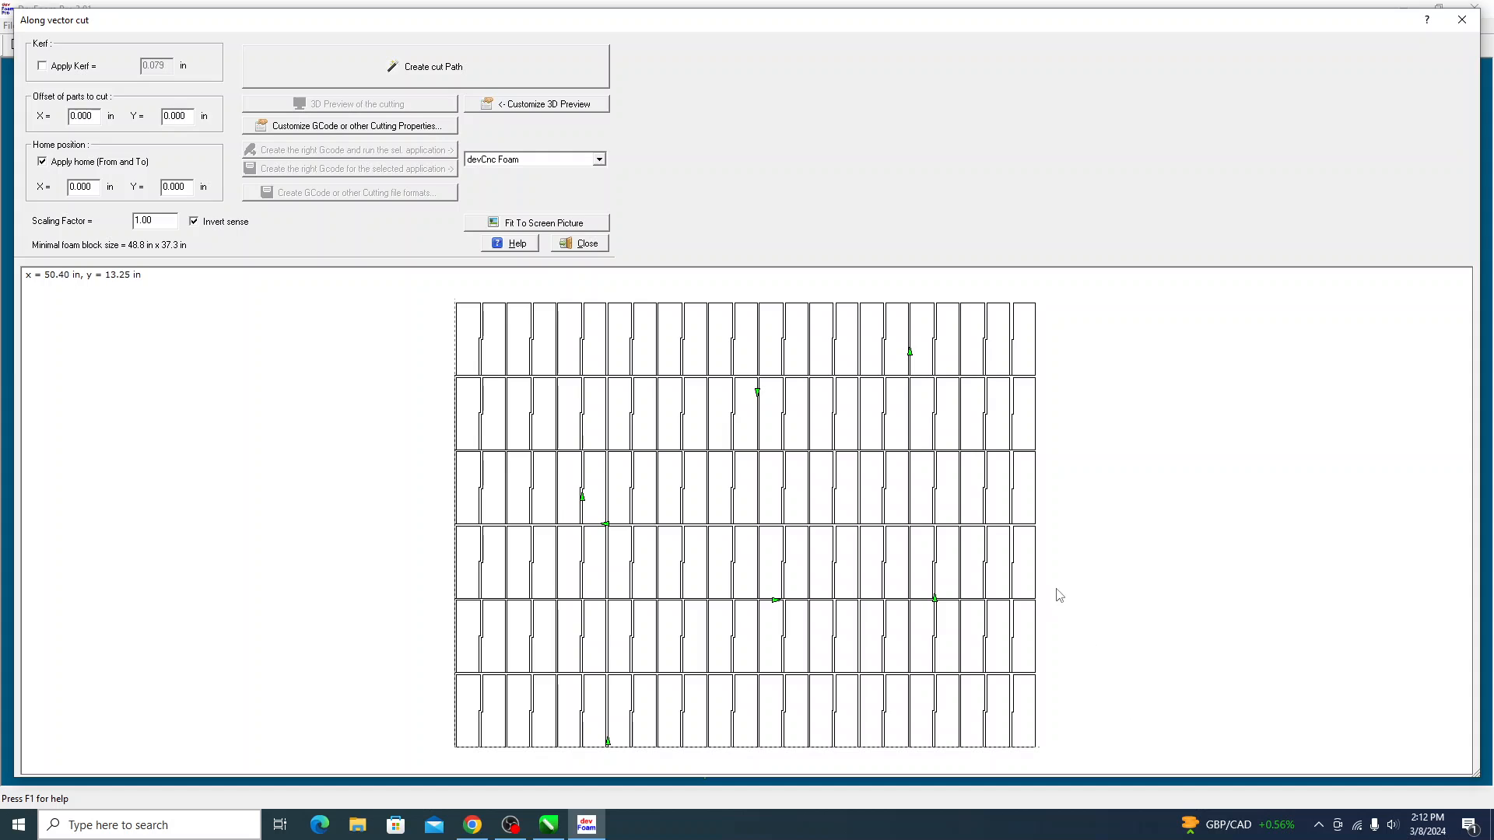
# Create the cut path and export it as 4-axis G-code to the Desktop under the name "6inch Starters".
pyautogui.click(429, 70)
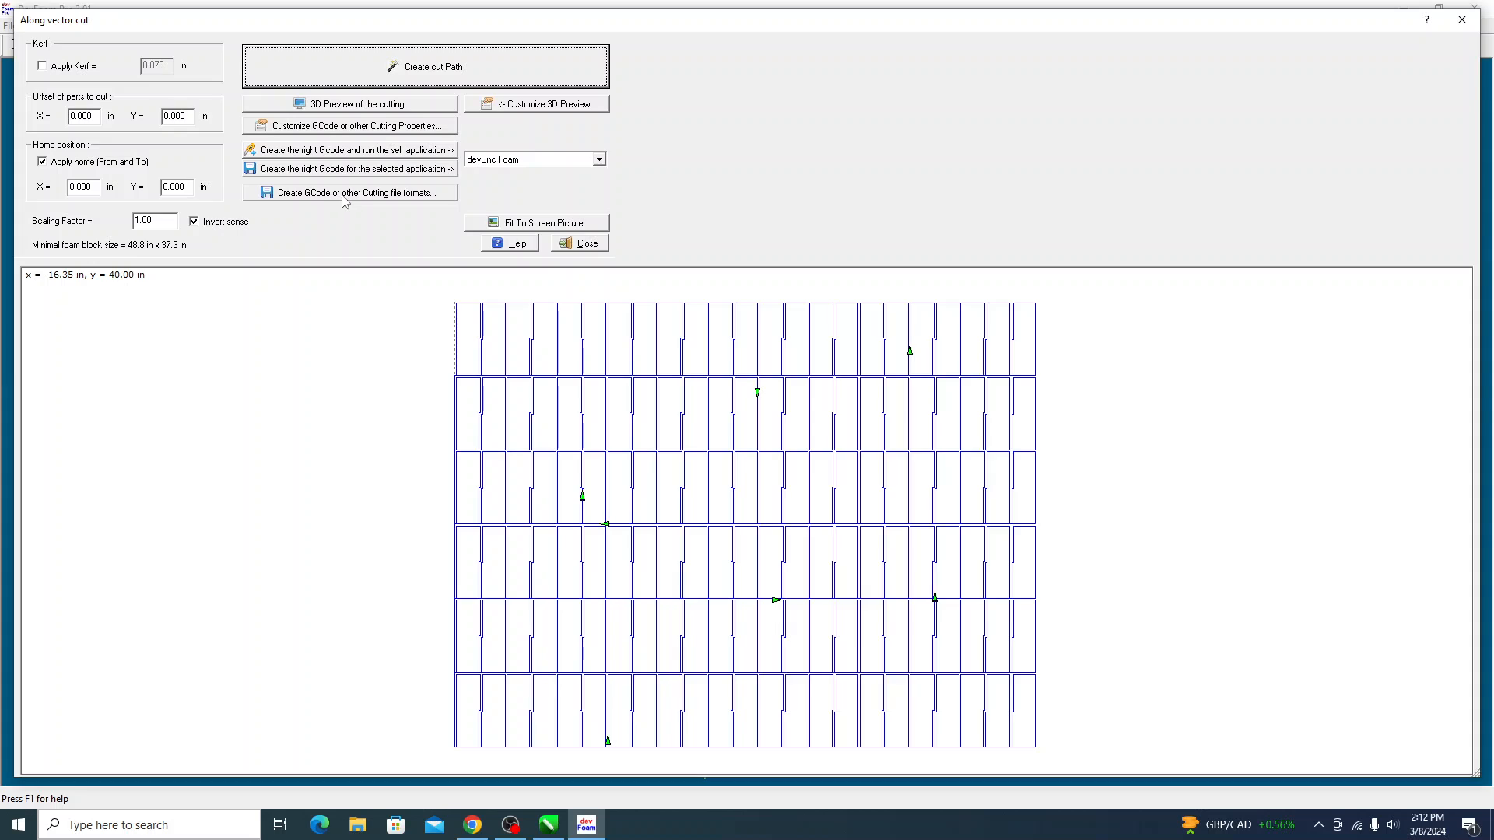
pyautogui.click(361, 195)
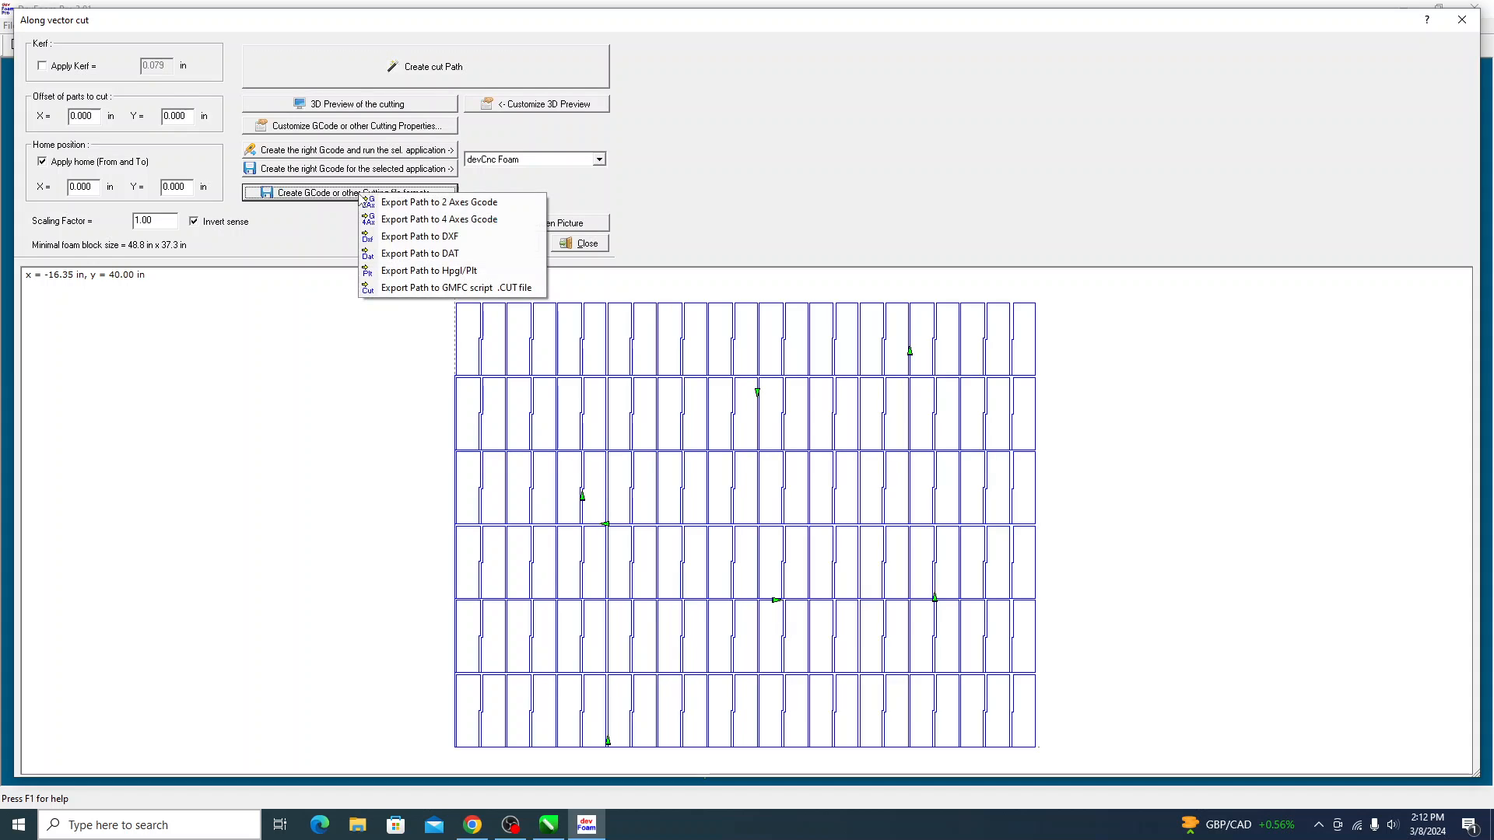
pyautogui.click(421, 221)
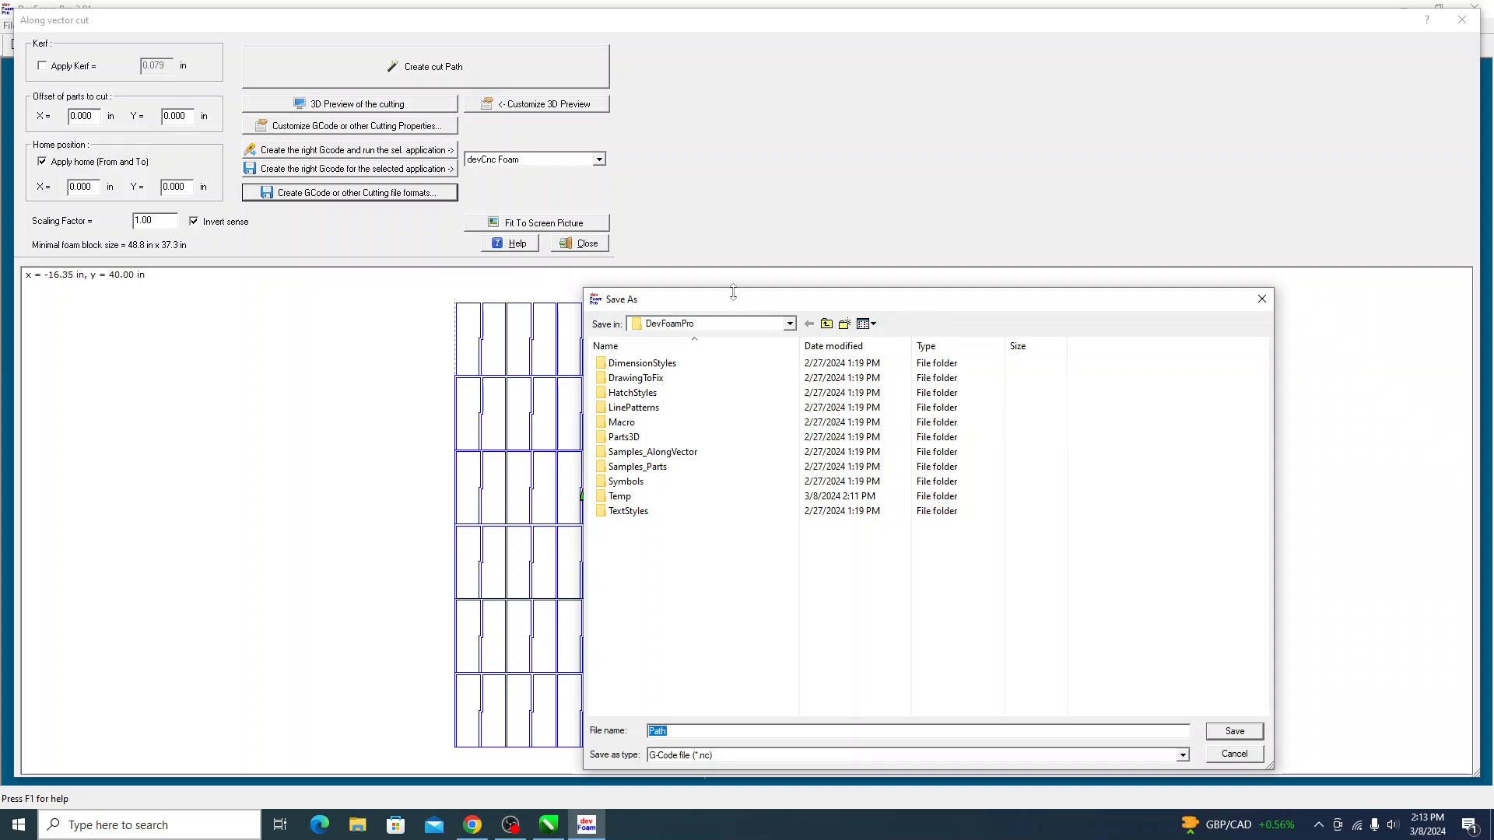
pyautogui.click(789, 325)
pyautogui.click(668, 343)
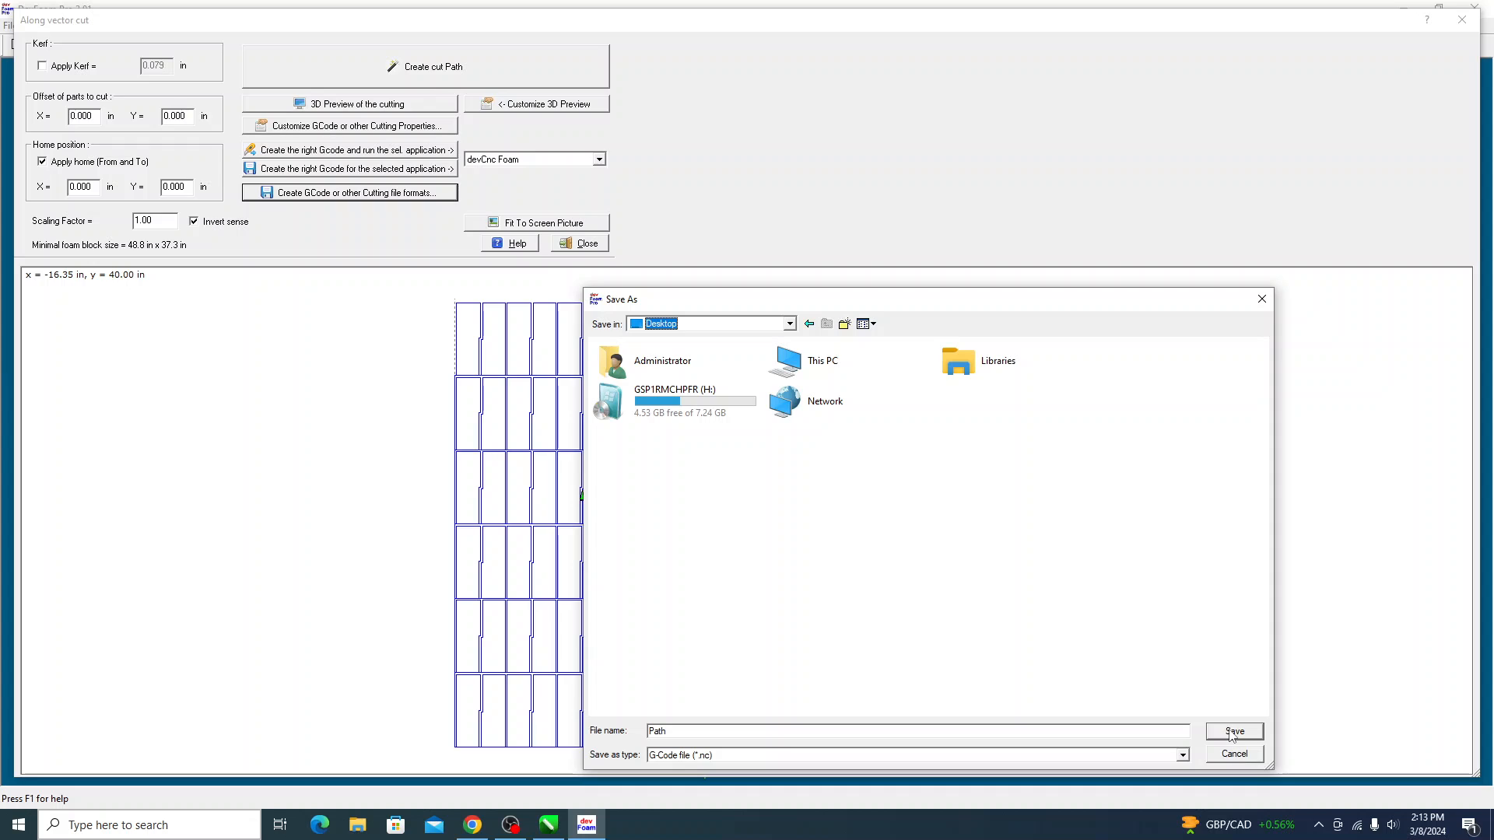
pyautogui.click(721, 733)
pyautogui.write('6inch Starters')
pyautogui.click(1231, 737)
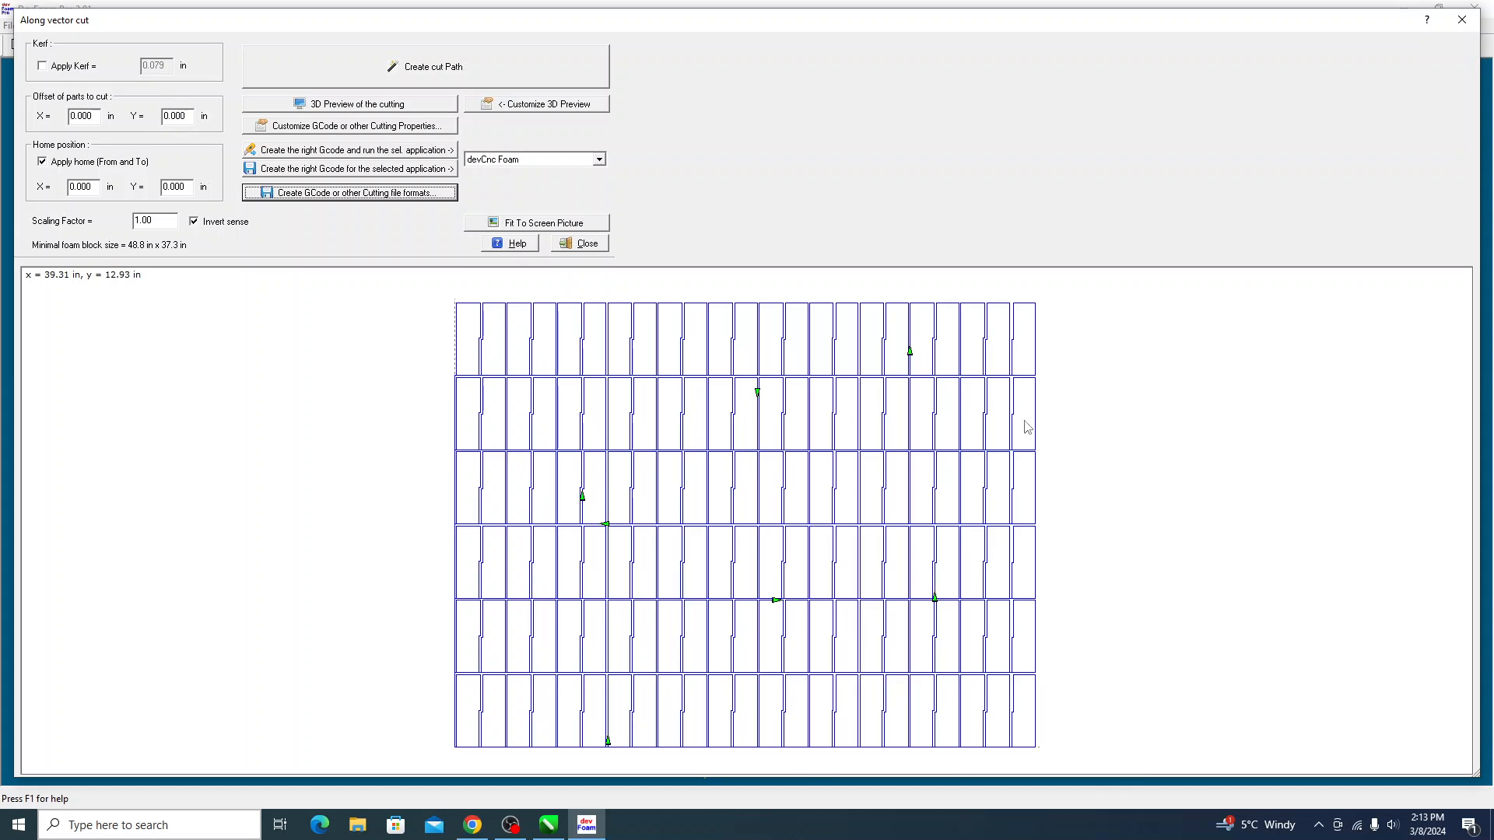
# Close the Along vector cut window, the startup dialog and DevFoam Pro, and dismiss the streaming error message.
pyautogui.click(1463, 20)
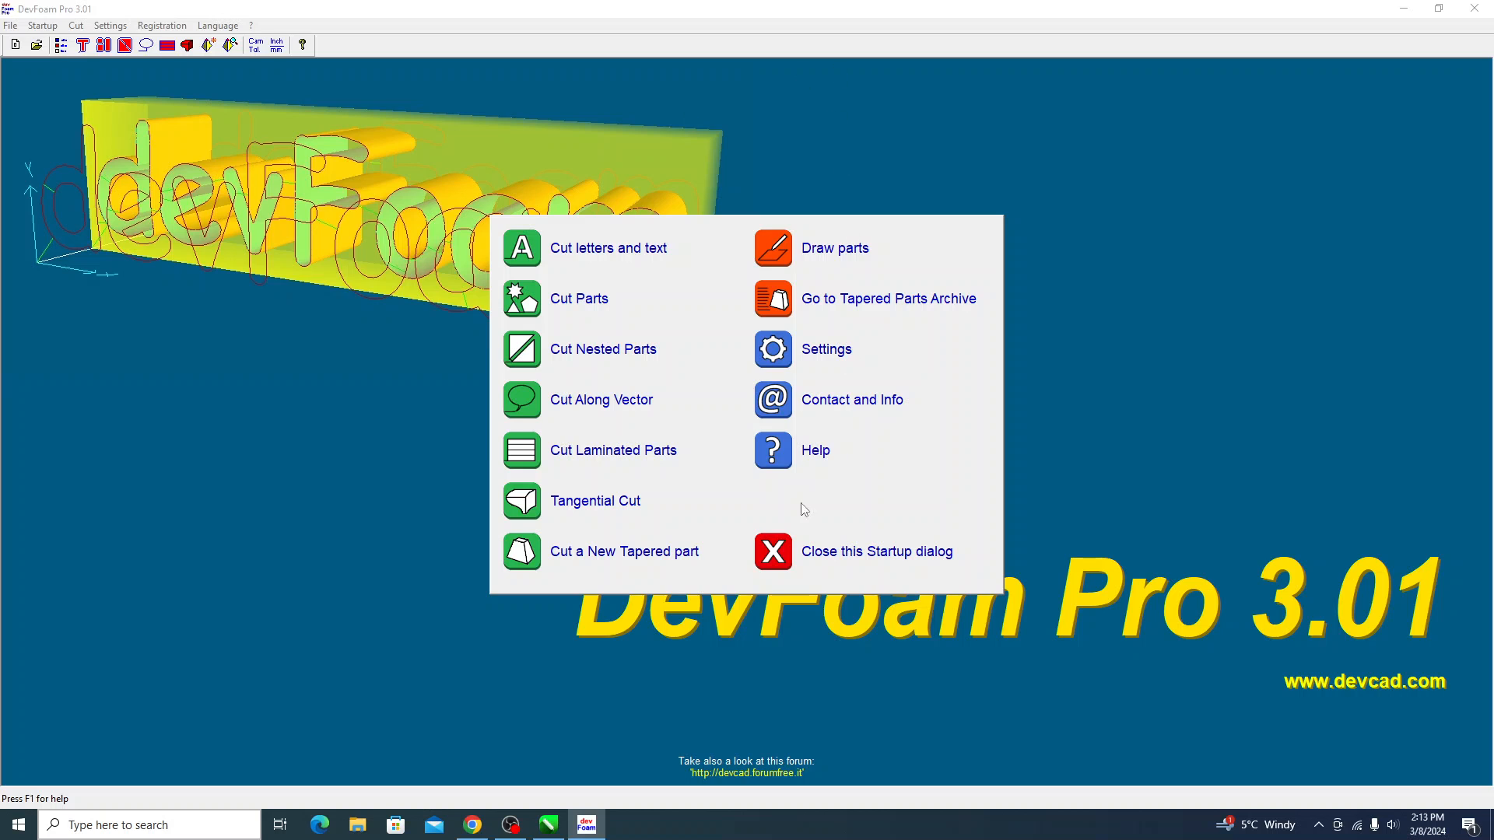
pyautogui.click(773, 552)
pyautogui.click(1482, 10)
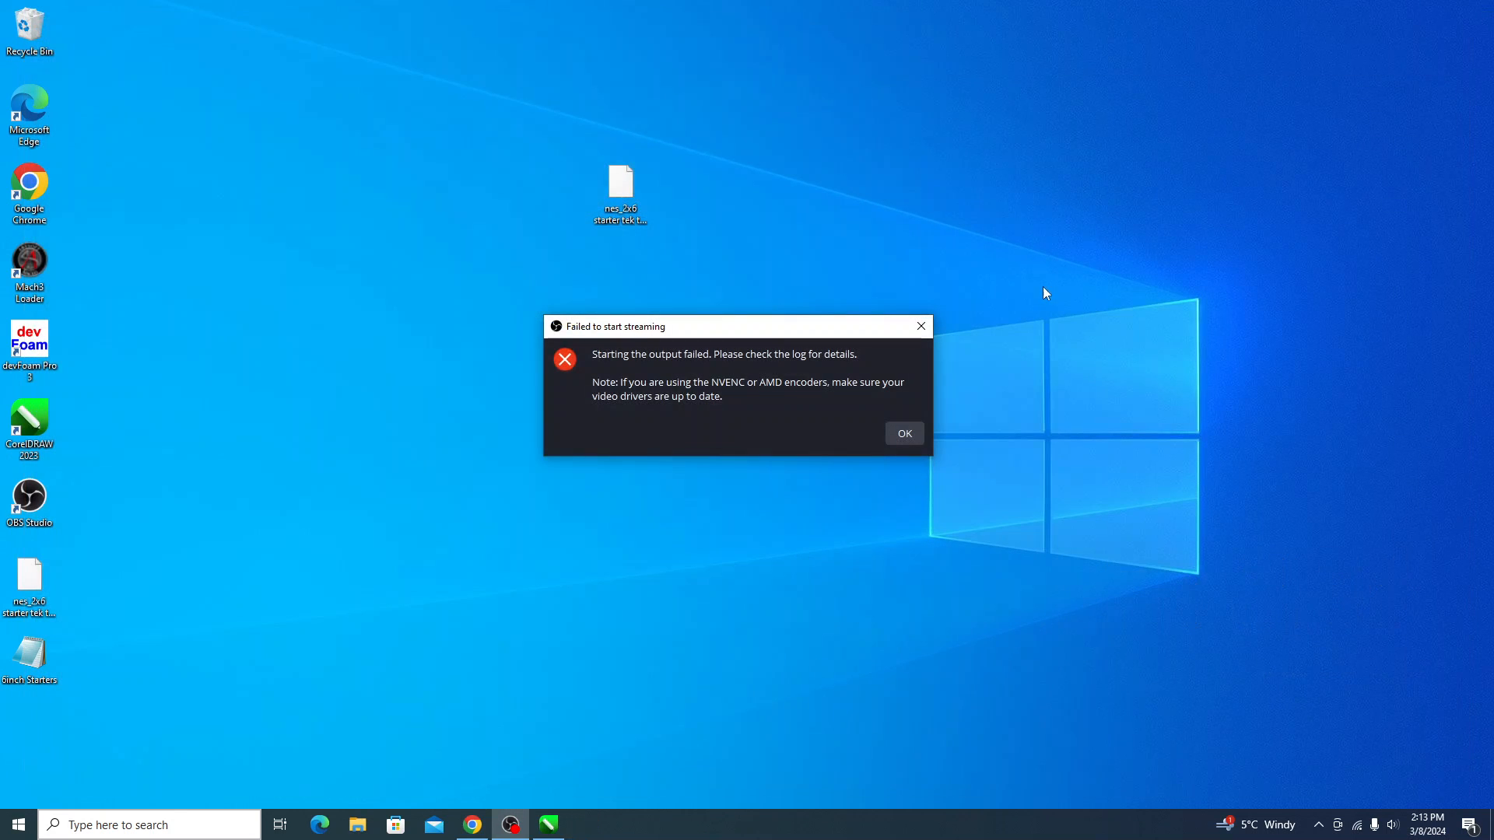
pyautogui.click(921, 326)
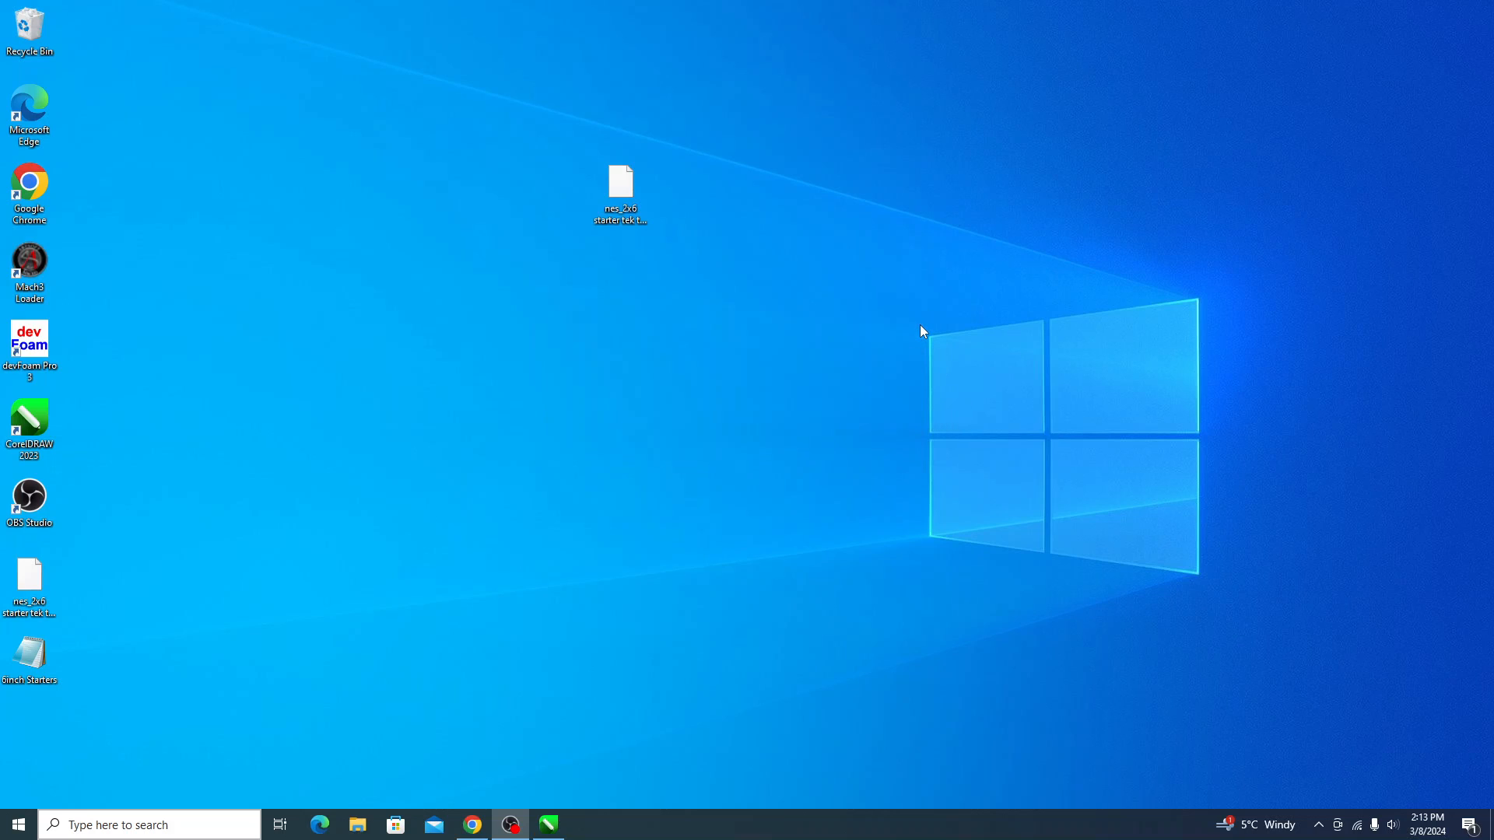
pyautogui.click(512, 826)
pyautogui.click(512, 826)
pyautogui.doubleClick(39, 267)
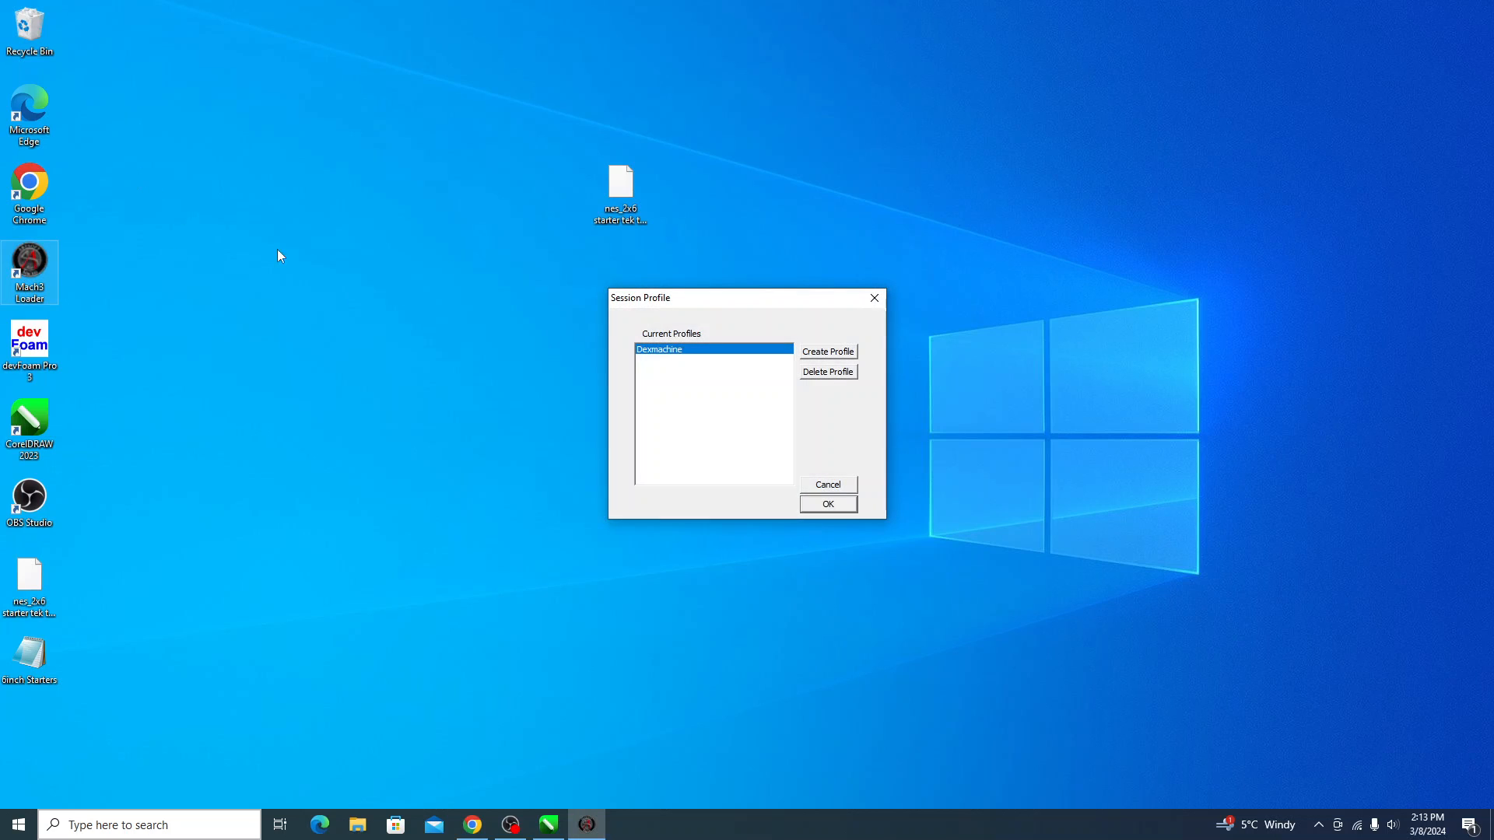
pyautogui.doubleClick(674, 349)
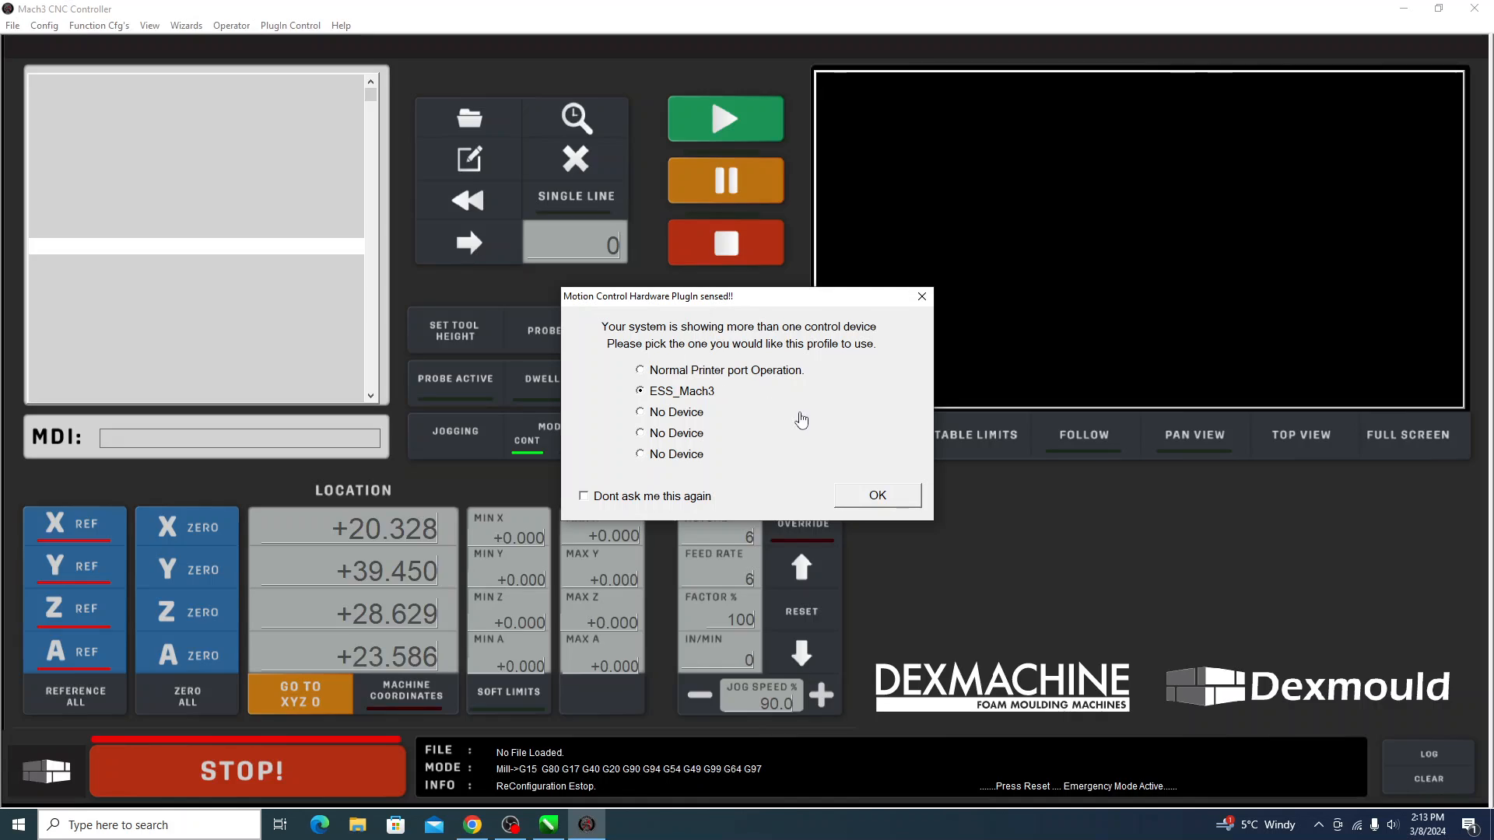
pyautogui.click(887, 502)
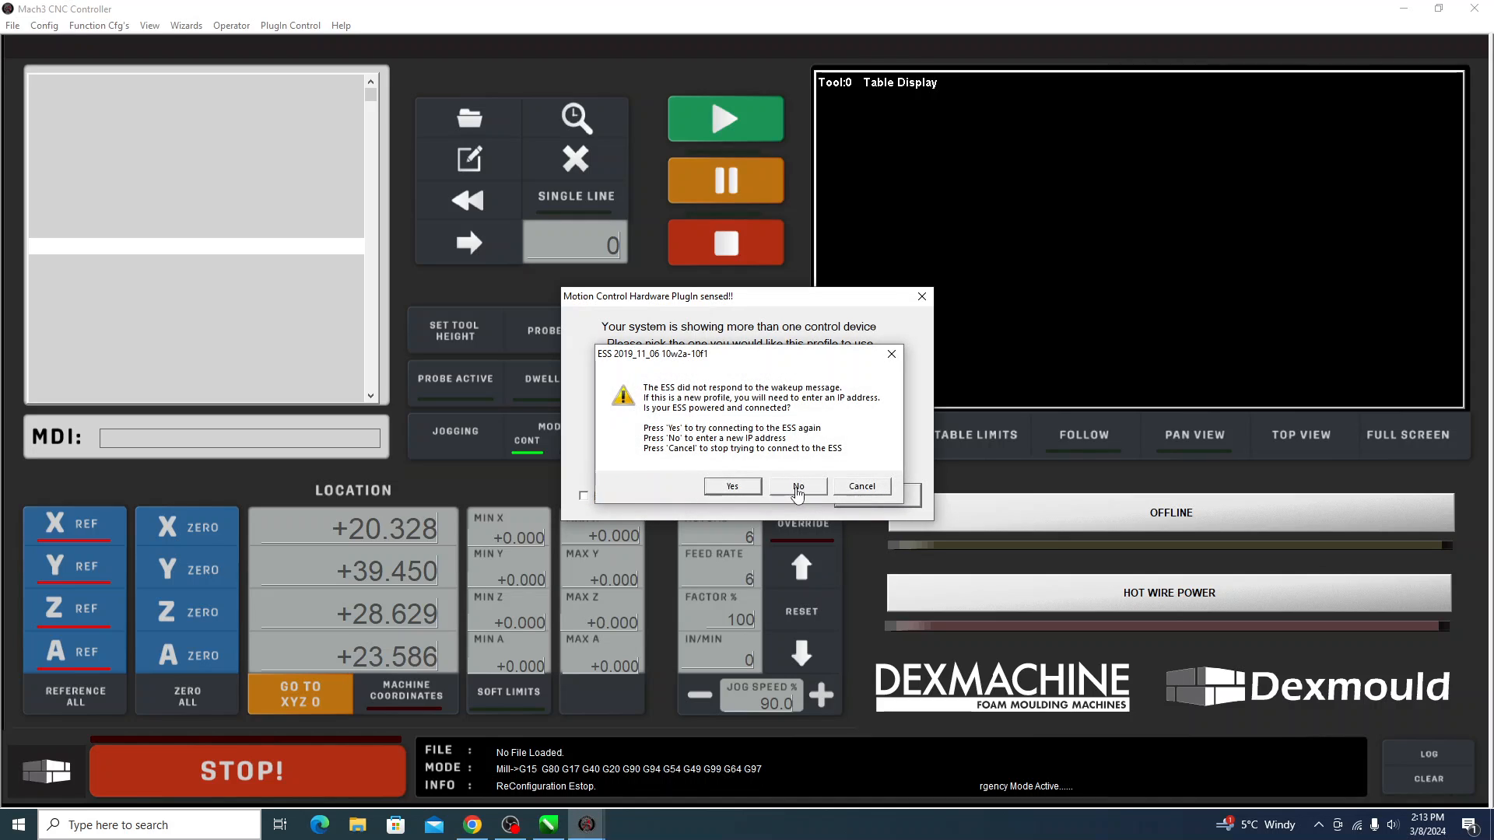
pyautogui.click(798, 486)
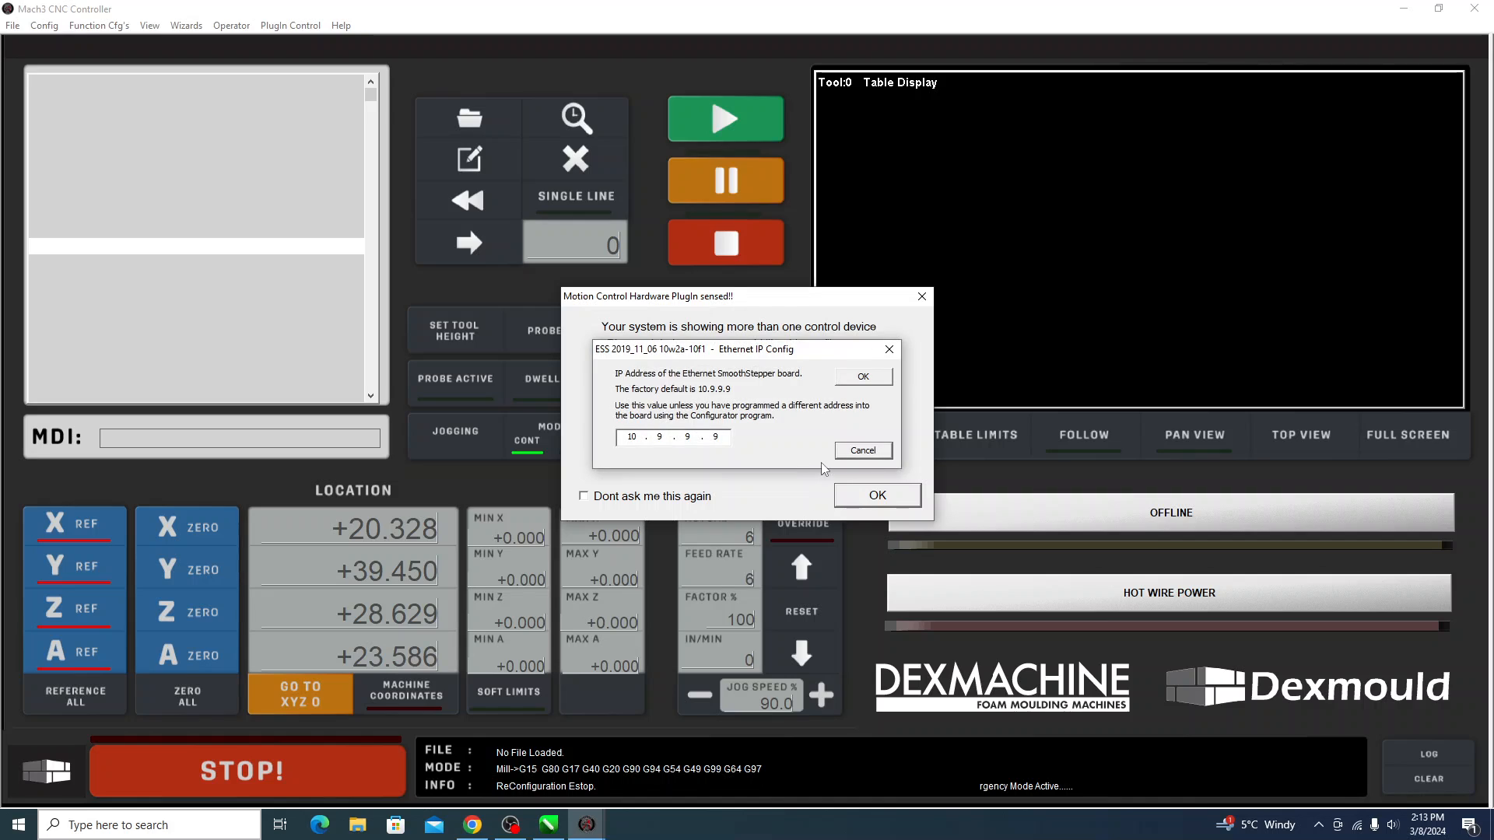
pyautogui.click(865, 456)
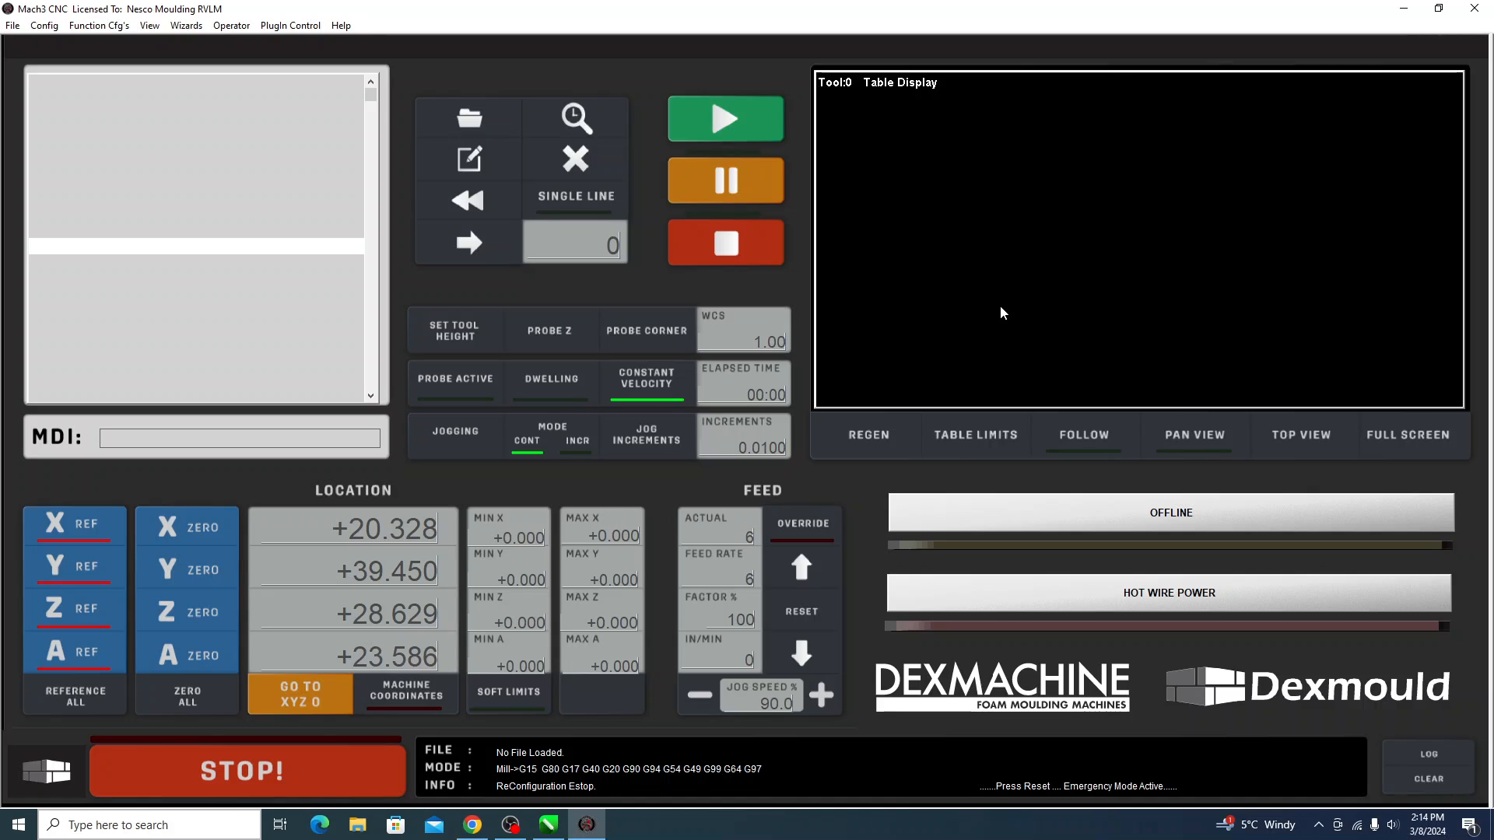
pyautogui.click(1474, 8)
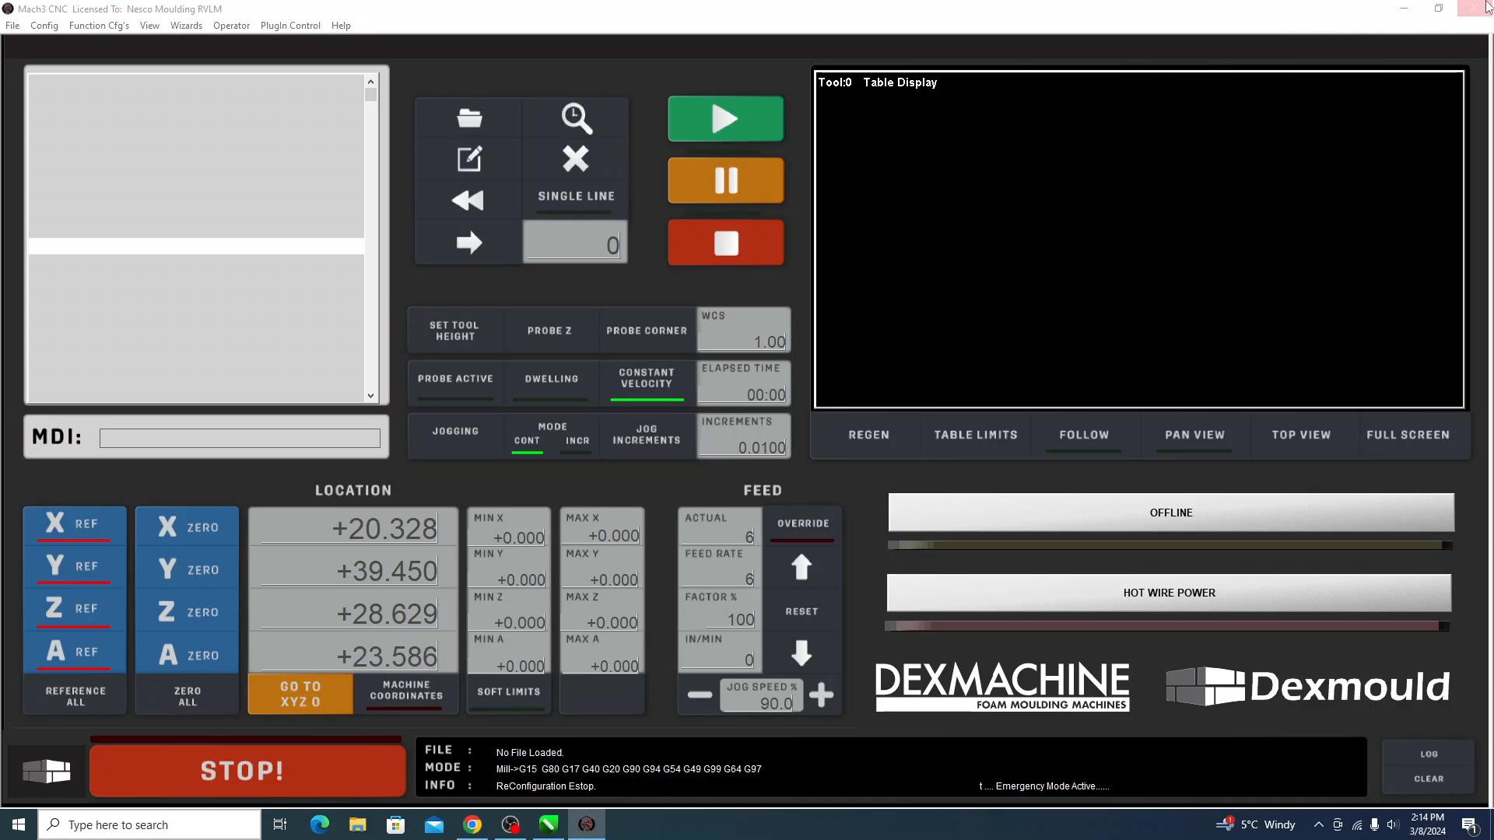
pyautogui.click(720, 434)
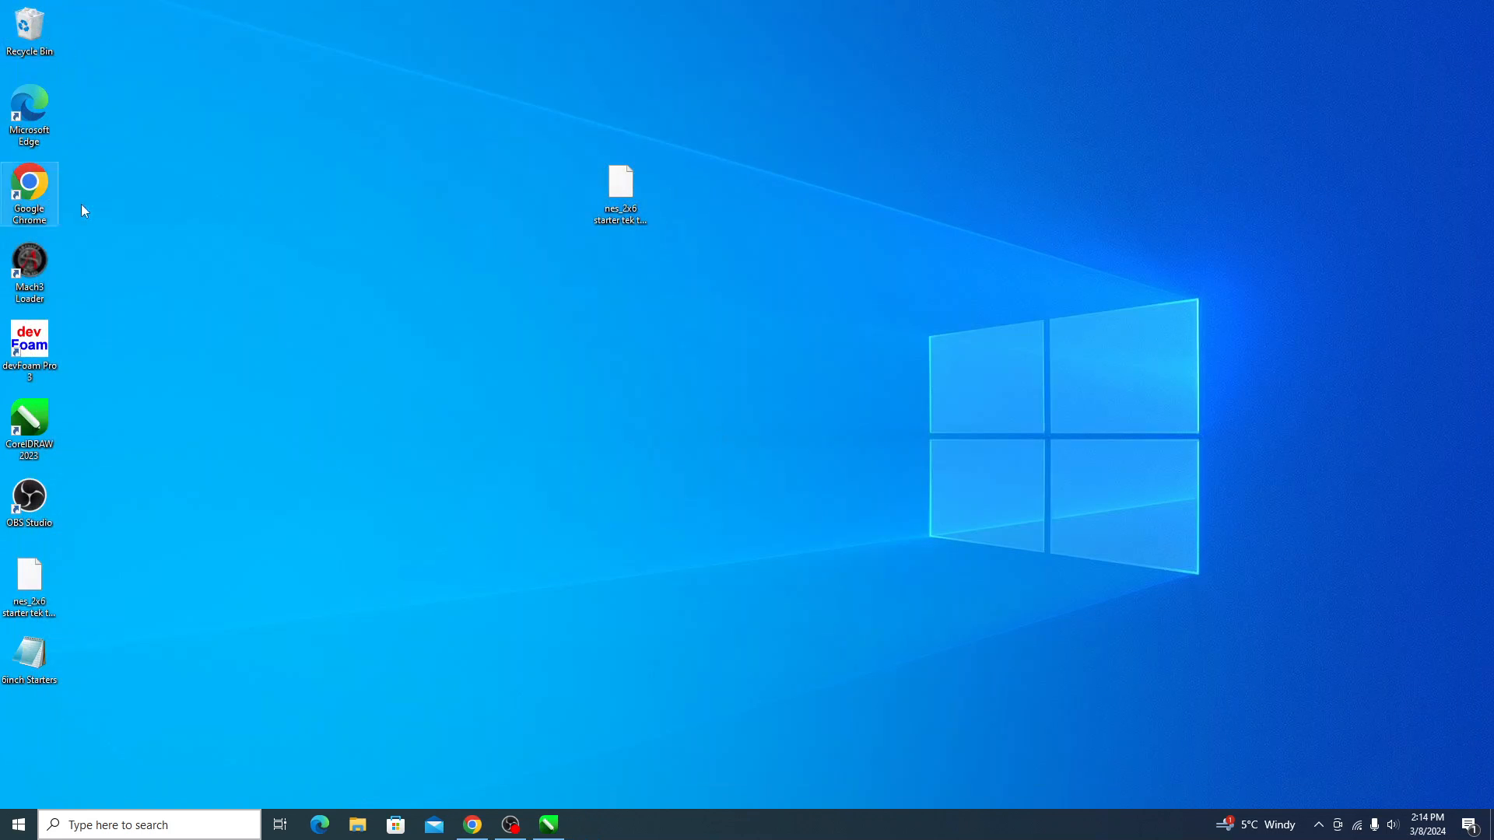
# Launch Mach3 Loader with the Dexmachine profile and accept ESS_Mach3 as the motion control device.
pyautogui.doubleClick(34, 253)
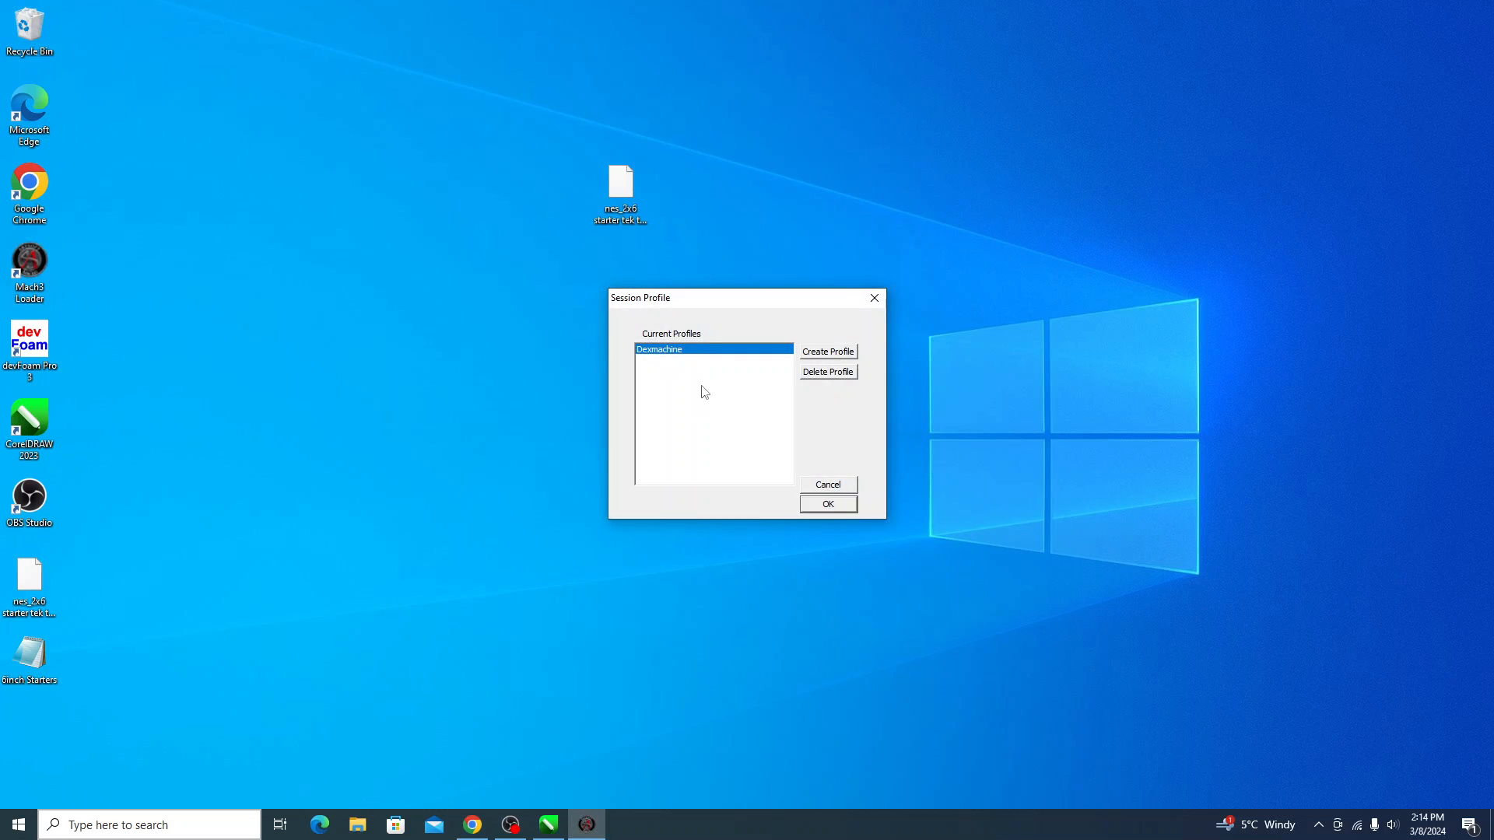
pyautogui.doubleClick(676, 351)
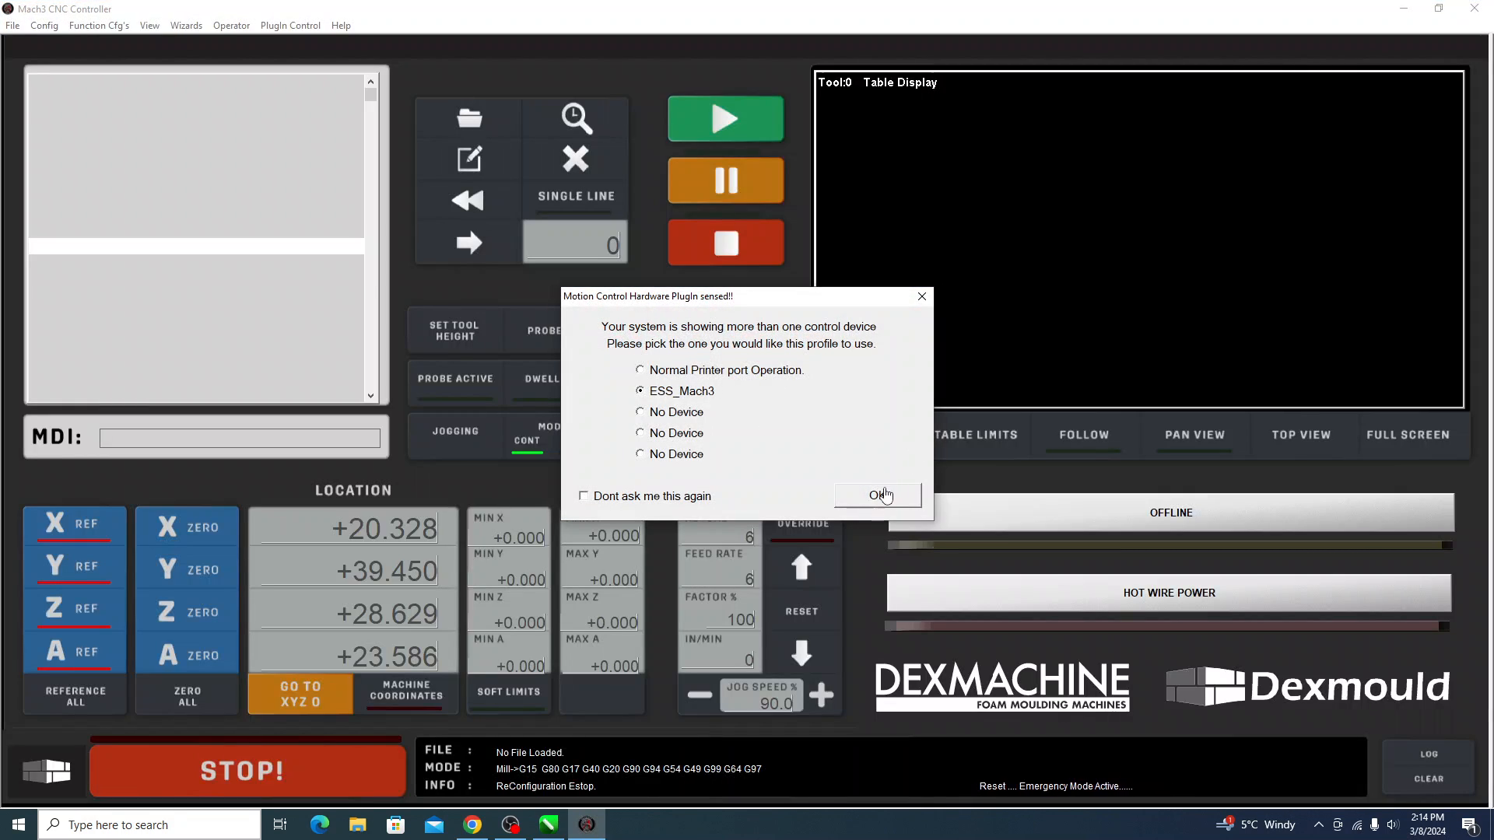
pyautogui.click(883, 496)
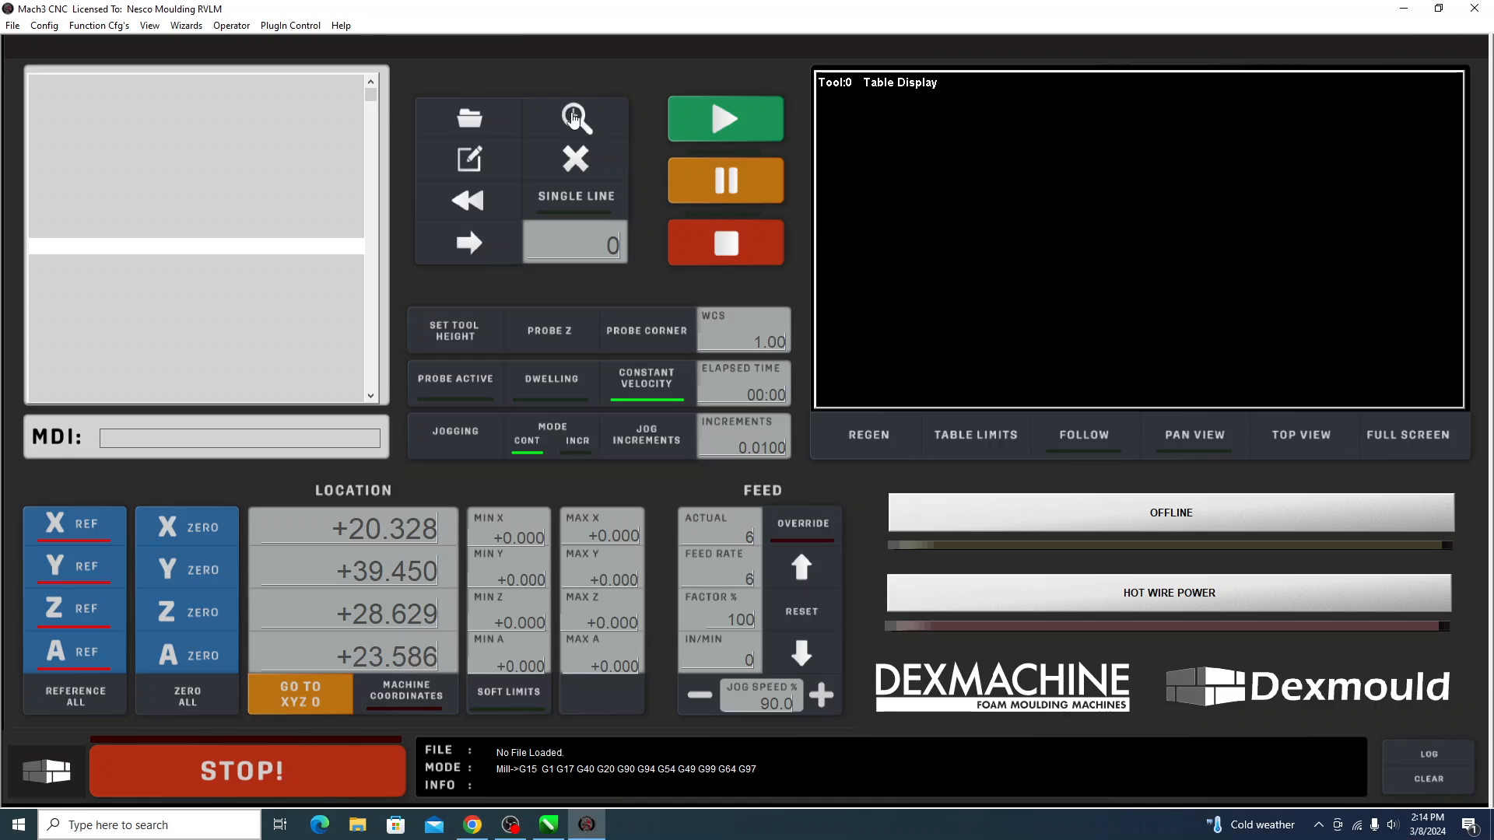
# Load the G-code file "6inch Starters" from the Desktop.
pyautogui.click(13, 26)
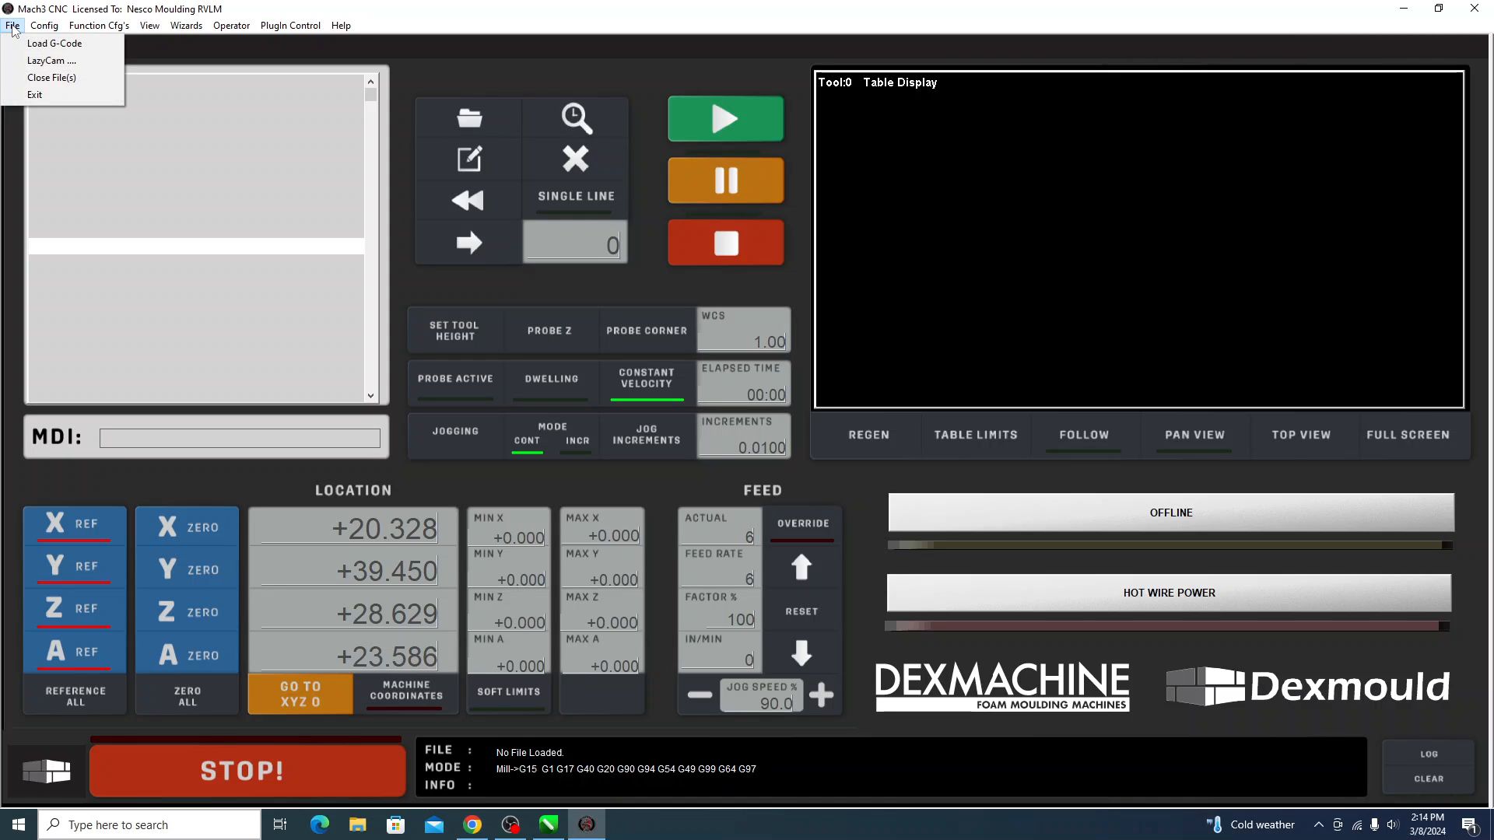
pyautogui.click(55, 43)
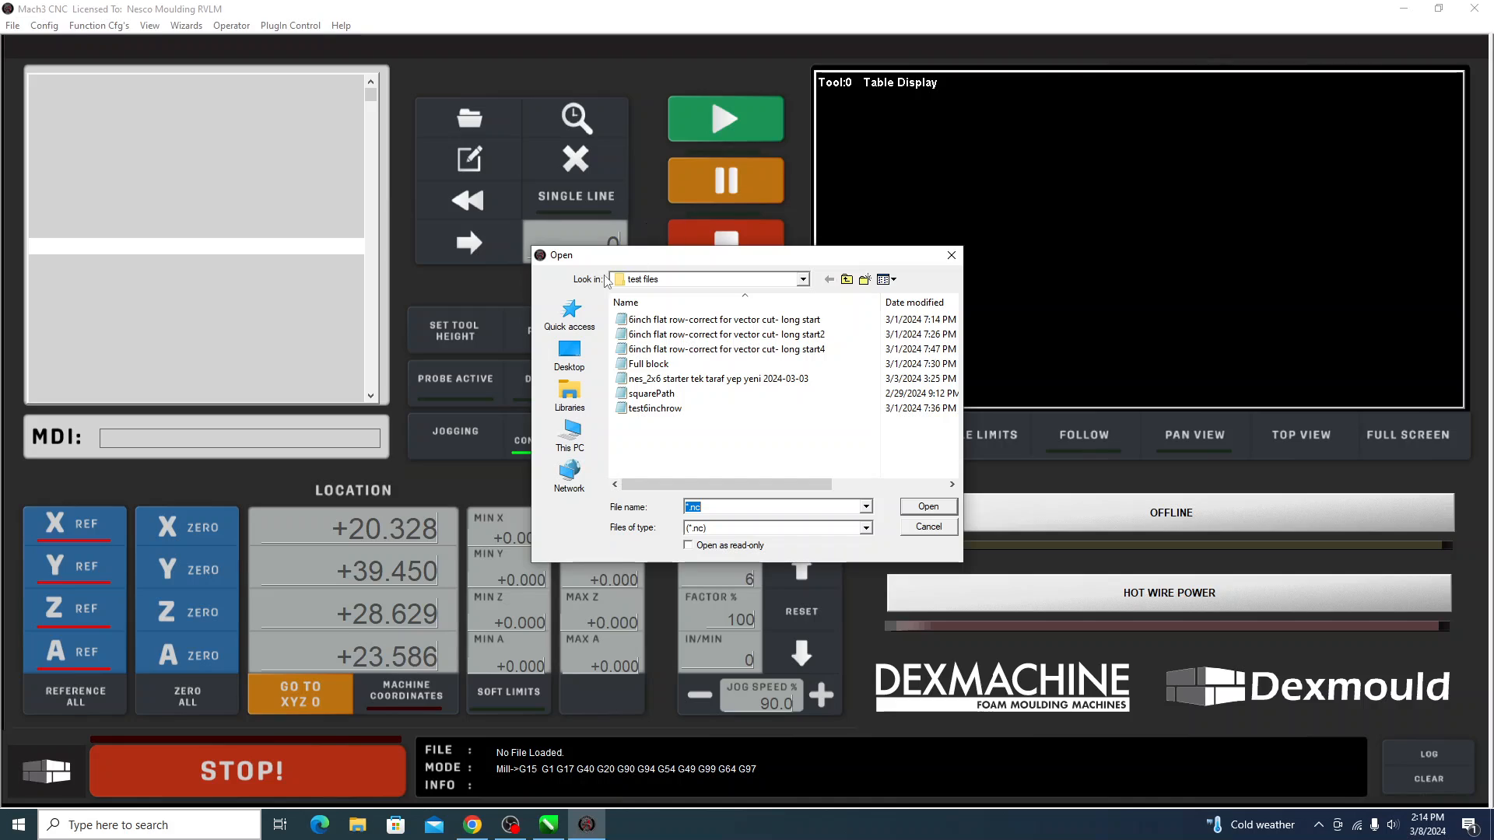
pyautogui.click(802, 279)
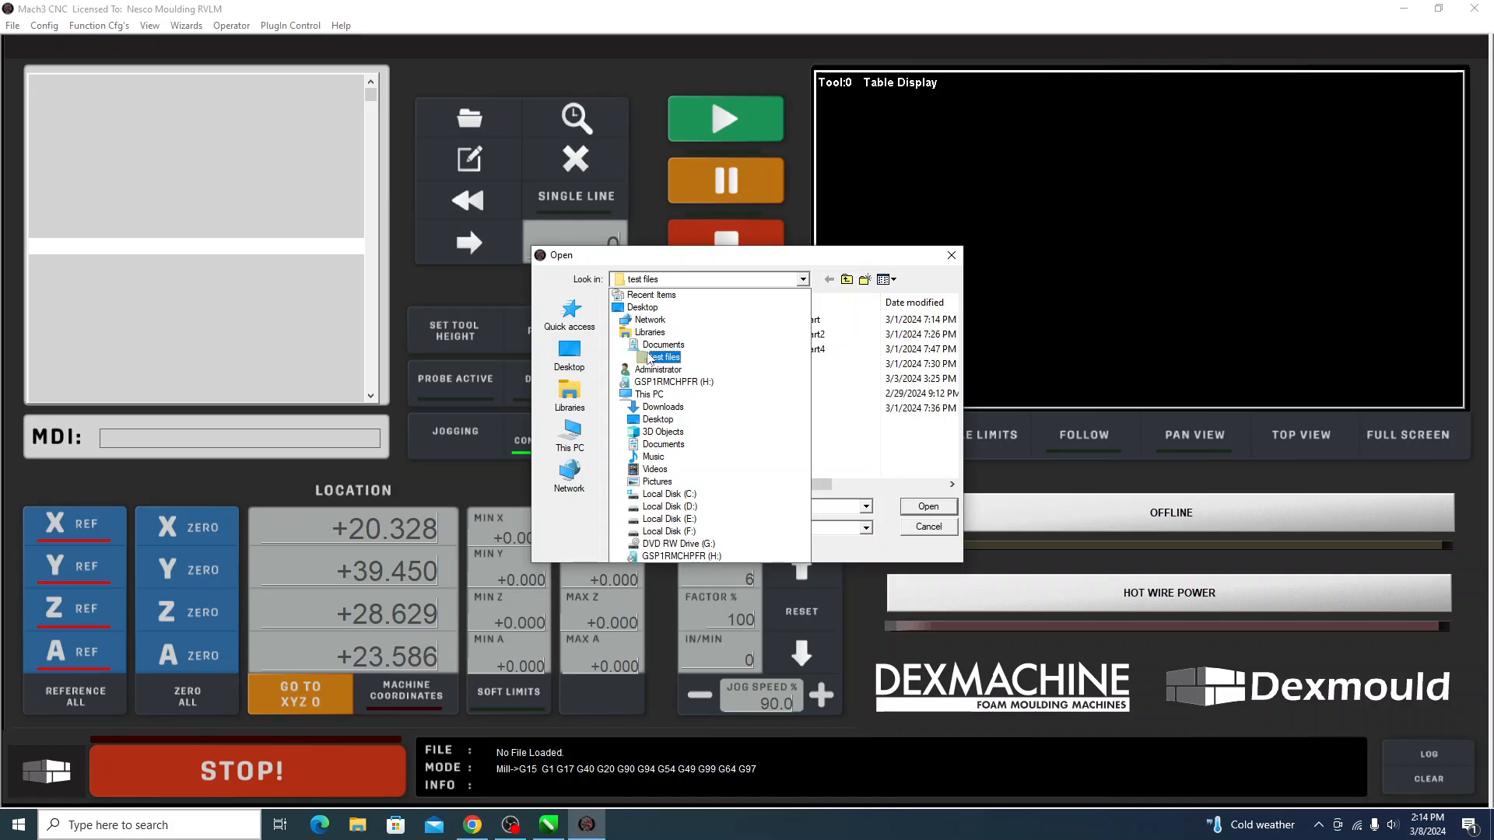
pyautogui.click(659, 421)
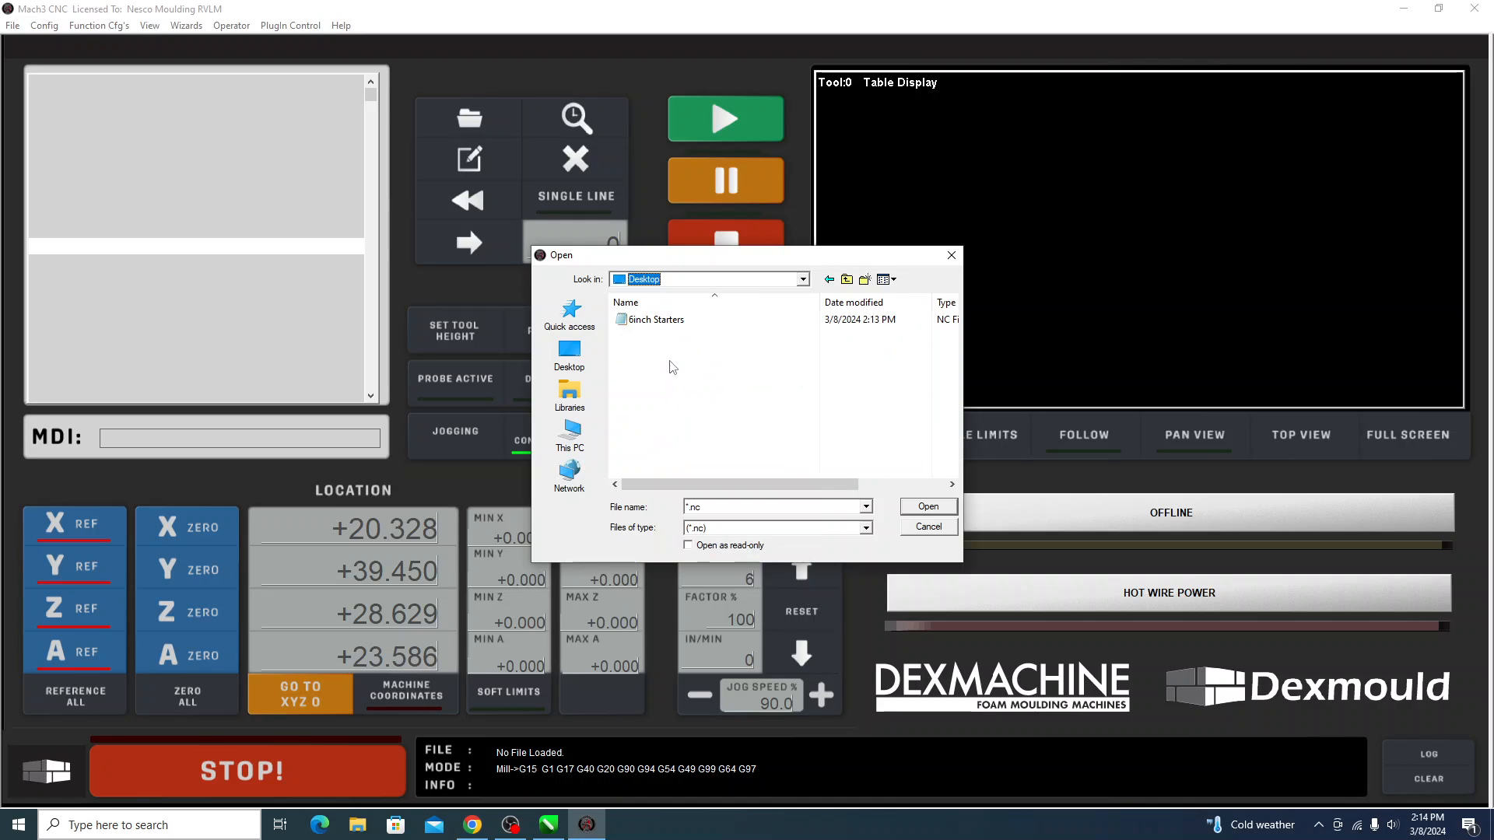
pyautogui.doubleClick(656, 320)
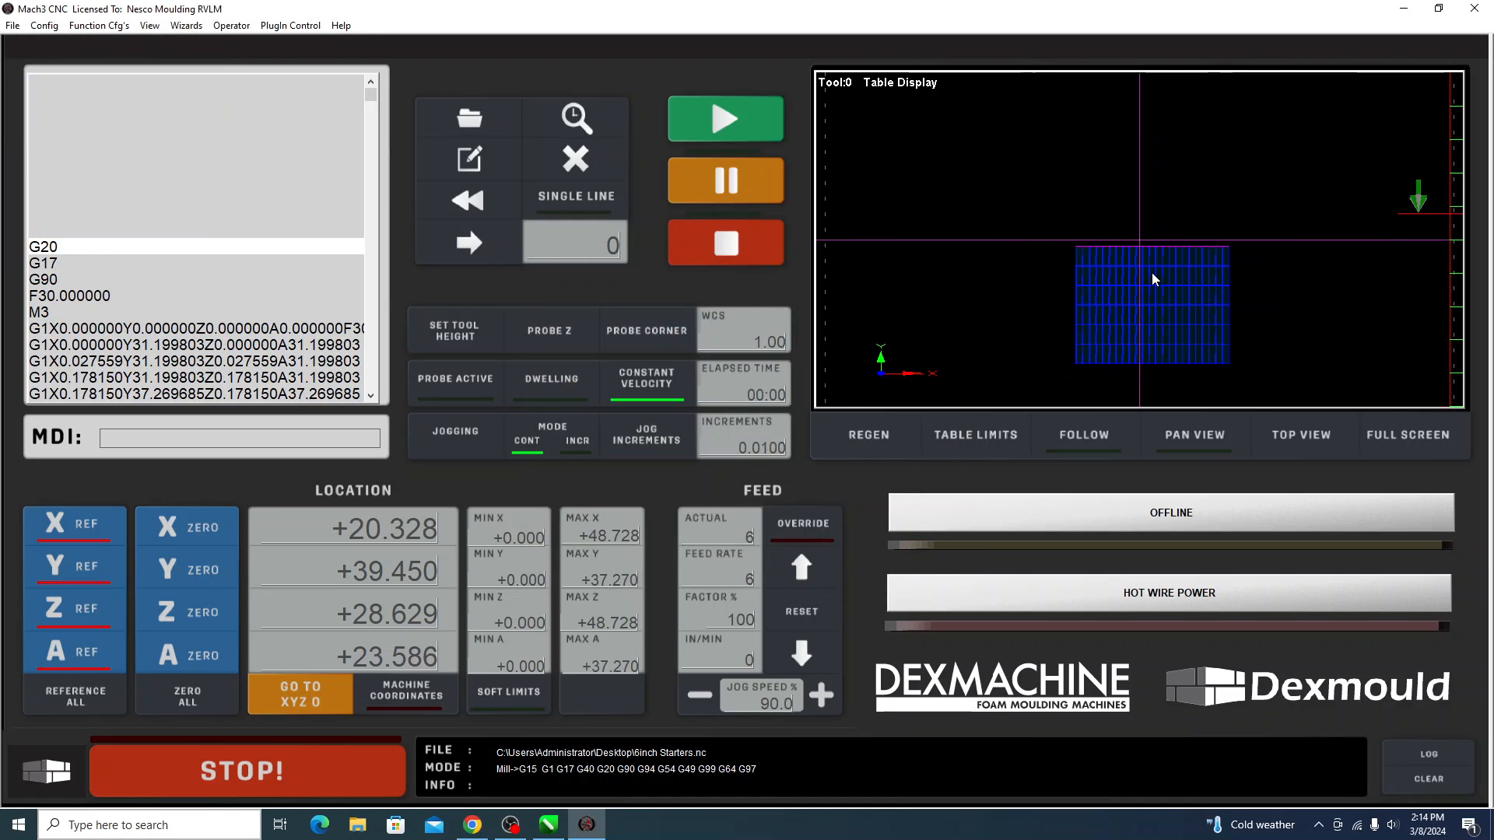
# Zero the X, Y, Z and A axis positions for the loaded block toolpath.
pyautogui.scroll(5, 1152, 272)
pyautogui.scroll(3, 1113, 197)
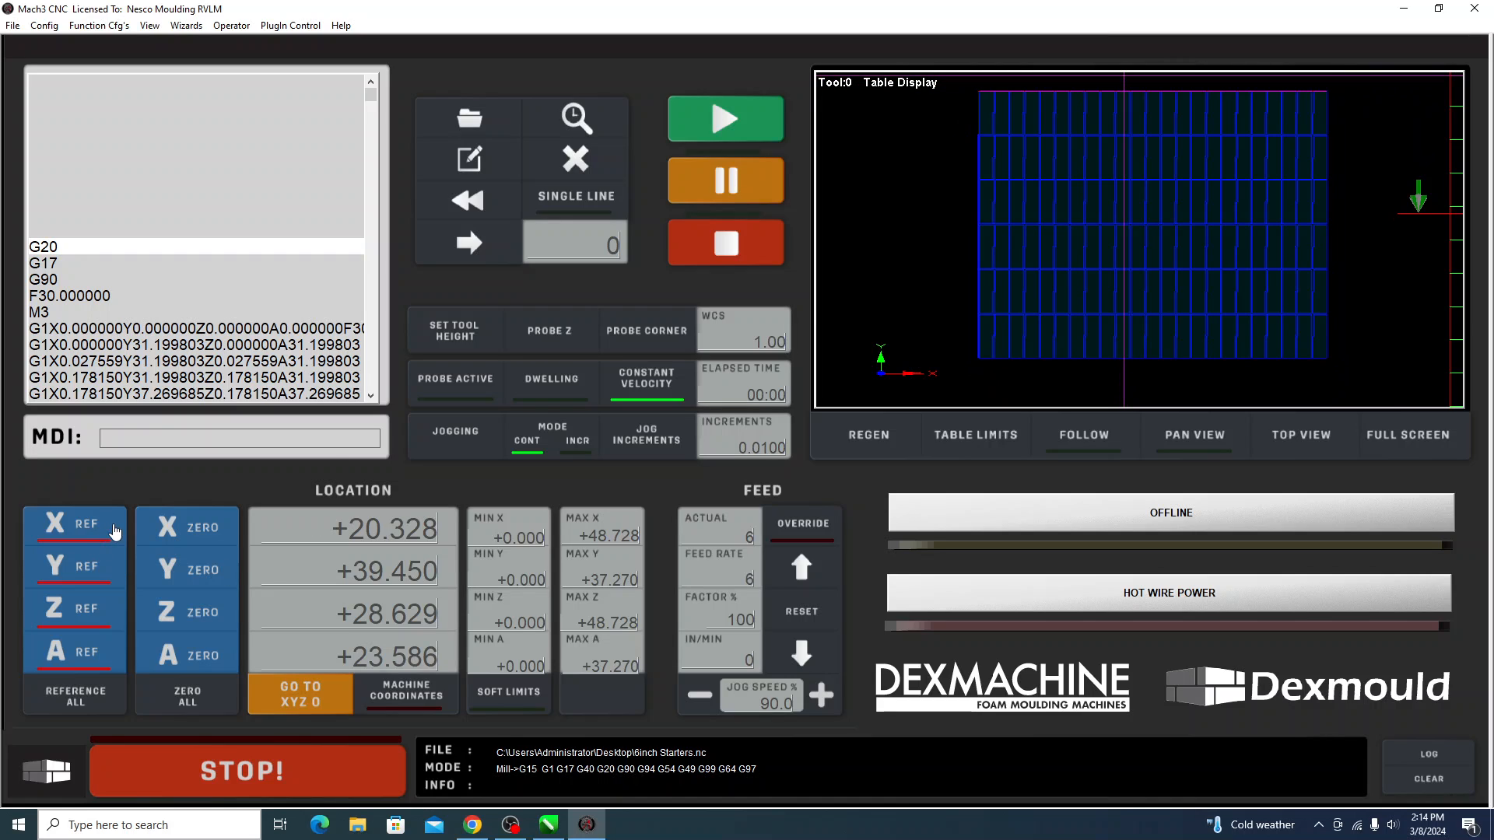
pyautogui.scroll(-1, 1034, 217)
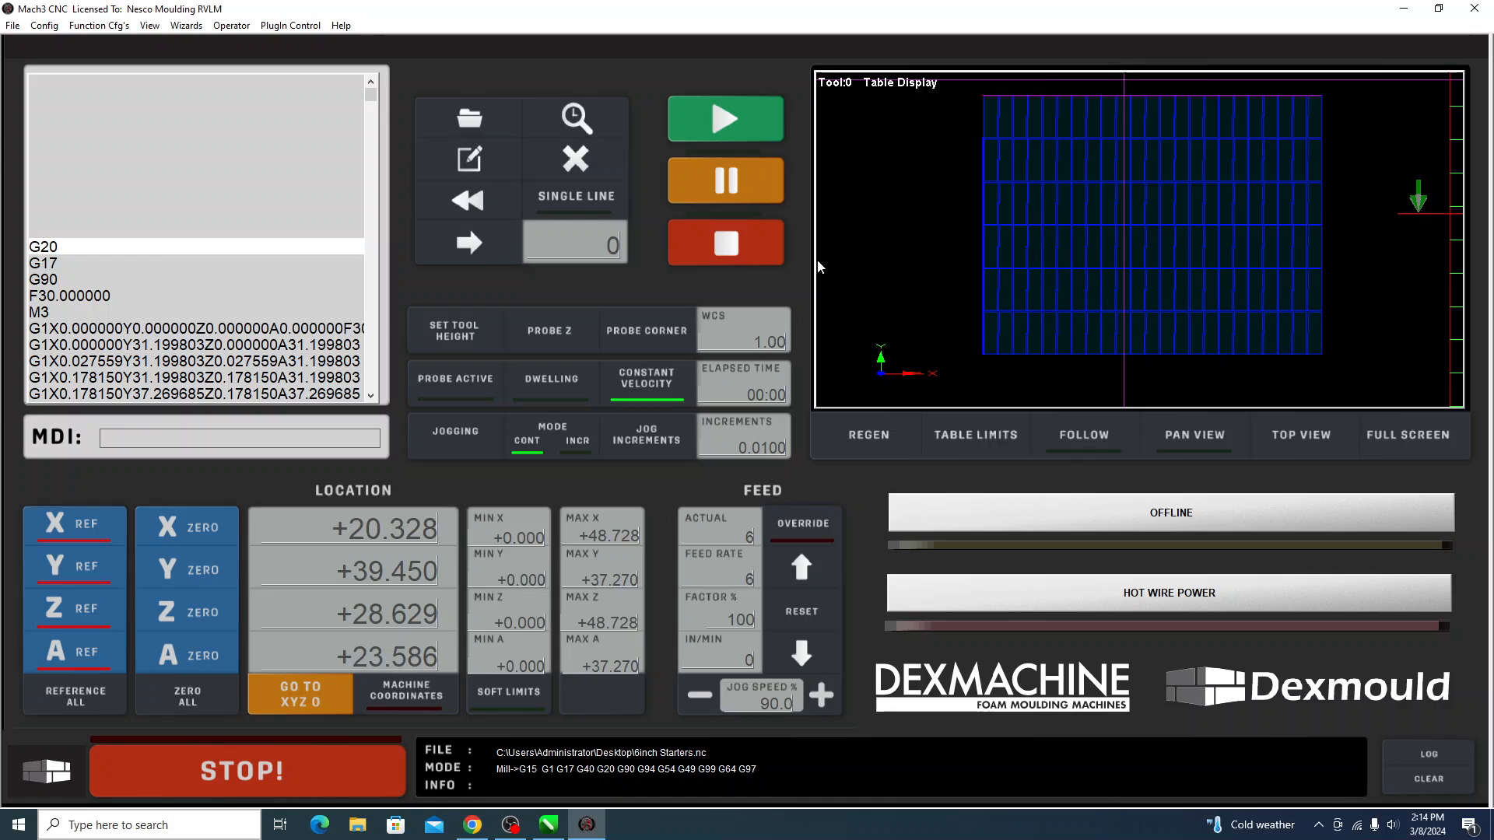
pyautogui.click(201, 533)
pyautogui.click(198, 566)
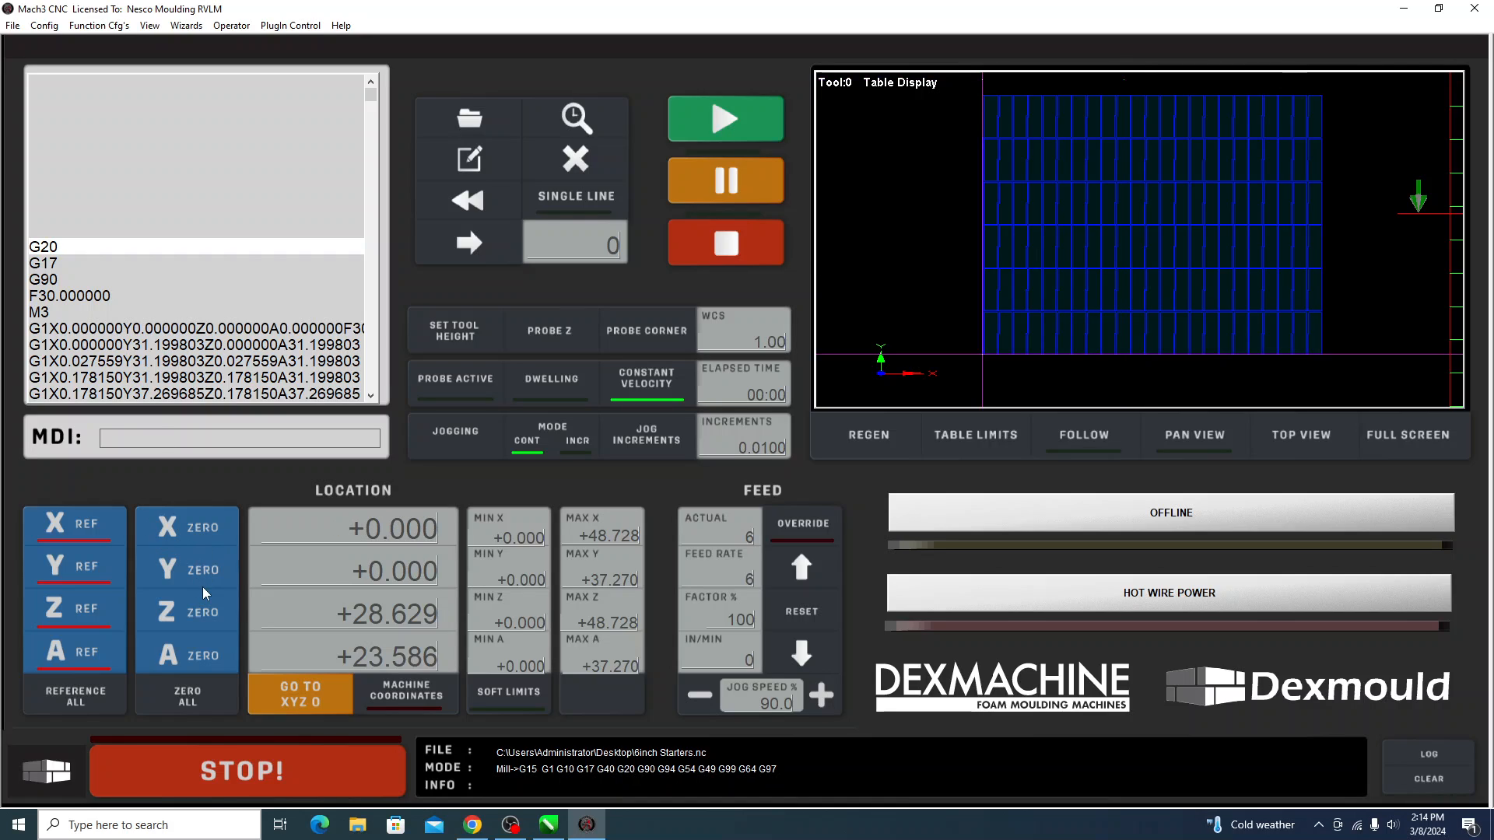
pyautogui.click(201, 612)
pyautogui.click(200, 656)
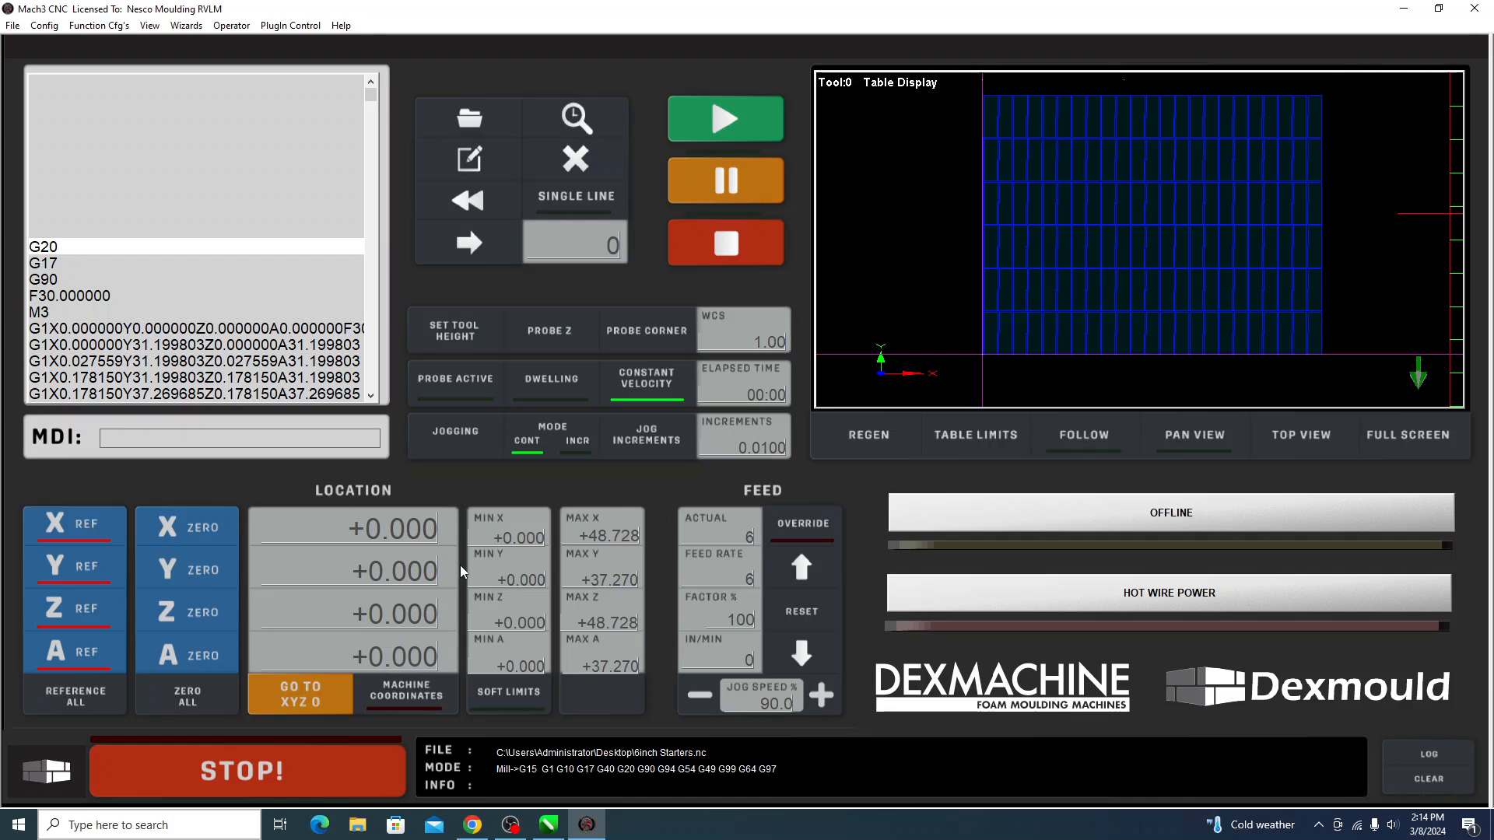